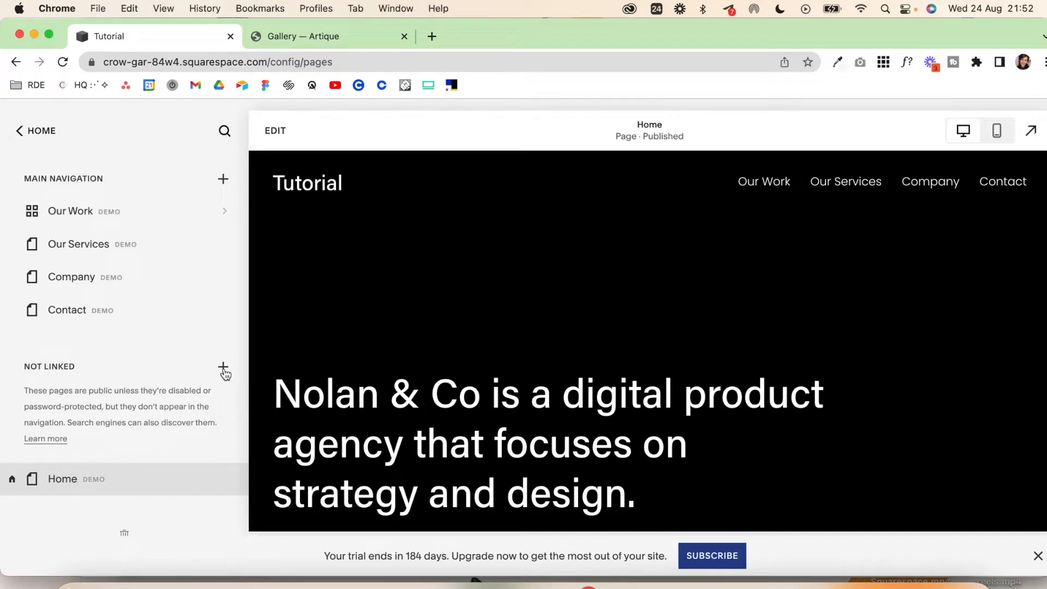
Step: Add a portfolio page to the Not Linked section using the grid layout with project titles, and name it Case Studies
{"action": "left_click", "coordinate": [224, 368]}
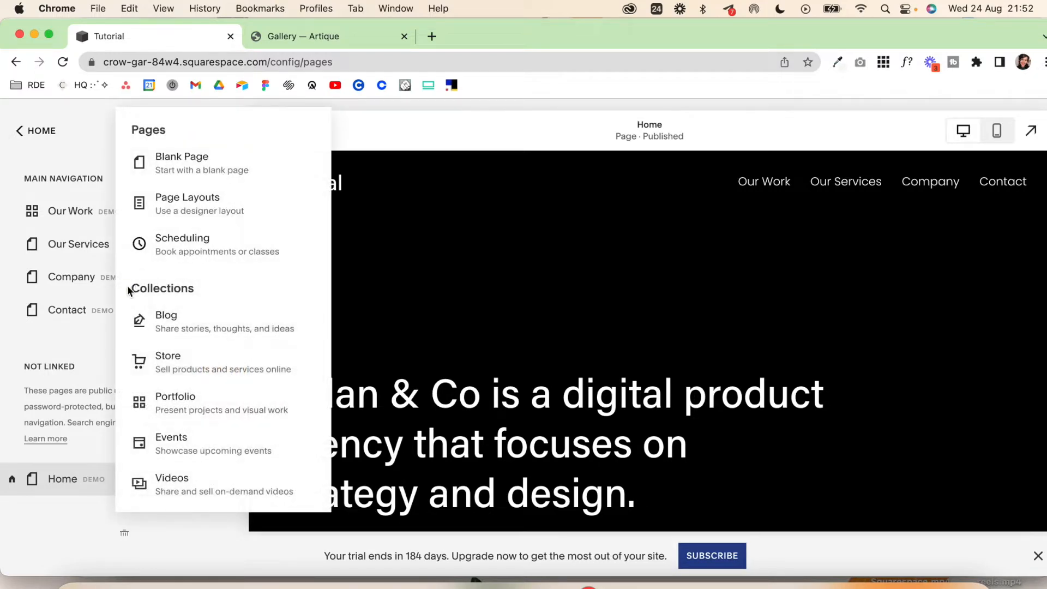
{"action": "left_click_drag", "start_coordinate": [129, 288], "coordinate": [240, 294]}
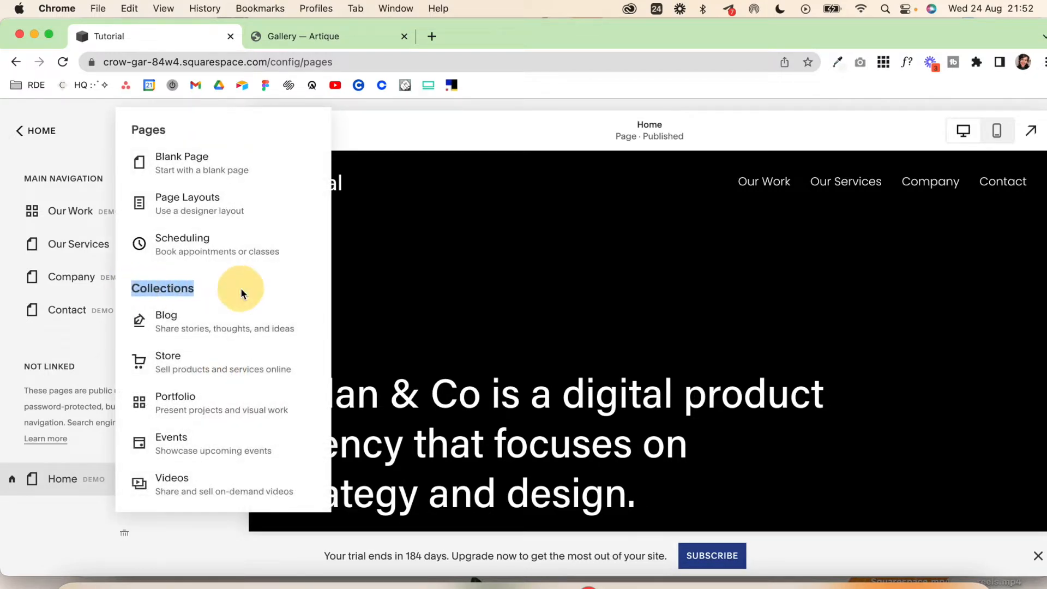
{"action": "left_click", "coordinate": [175, 413]}
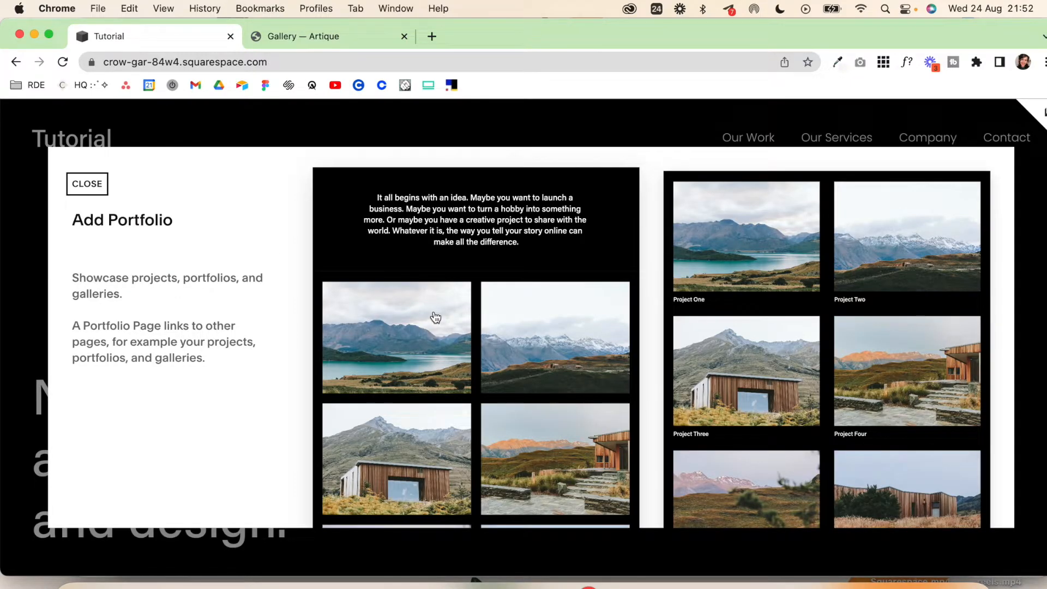
{"action": "left_click", "coordinate": [769, 293]}
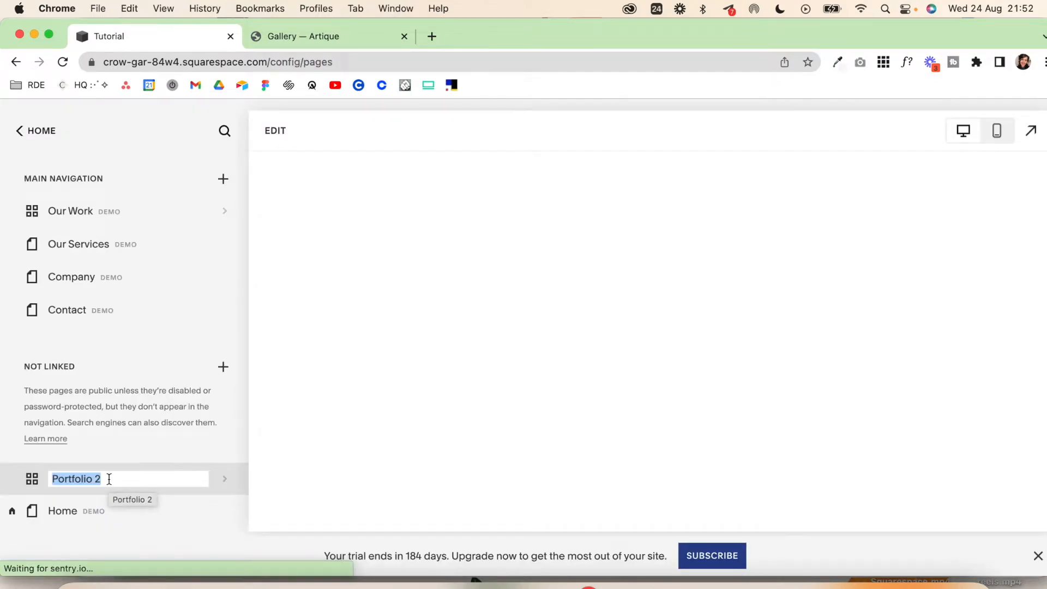
{"action": "type", "text": "Case Studies"}
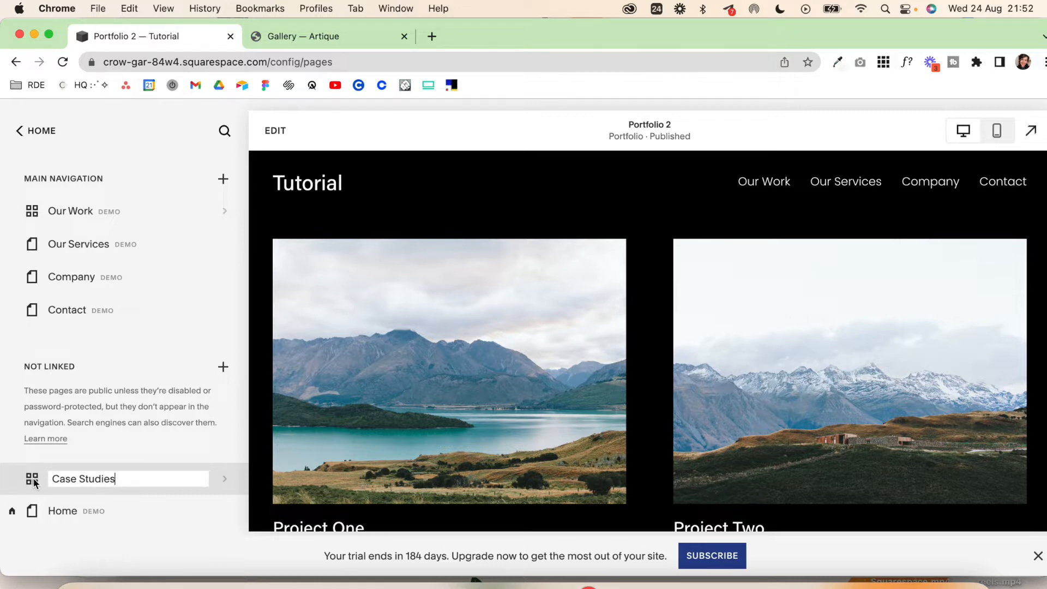
{"action": "key", "text": "Return"}
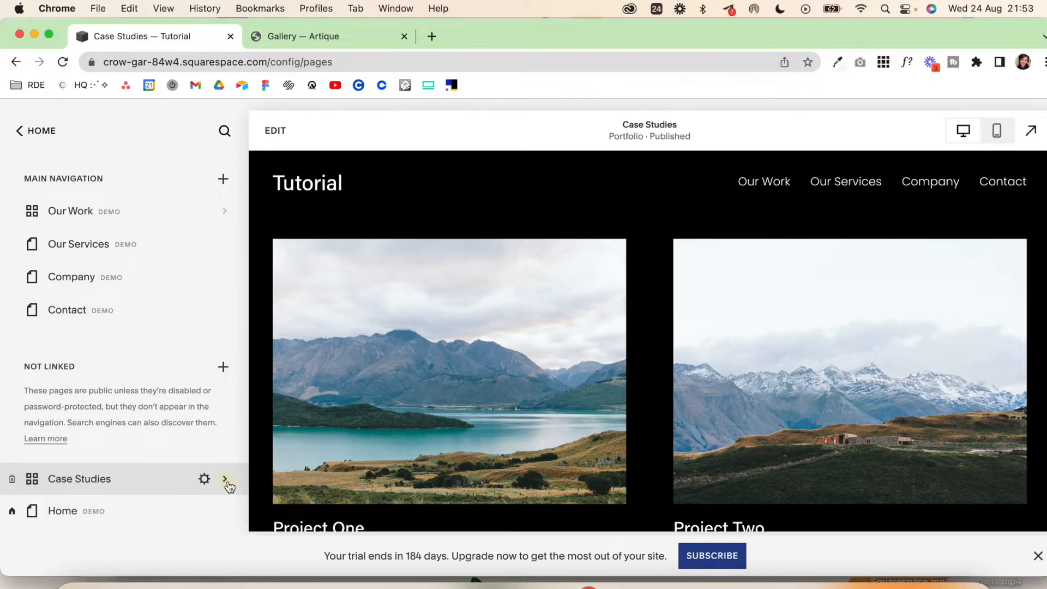
Step: Open the Case Studies portfolio, look over its projects, and start editing the section that holds the project grid
{"action": "left_click", "coordinate": [227, 481]}
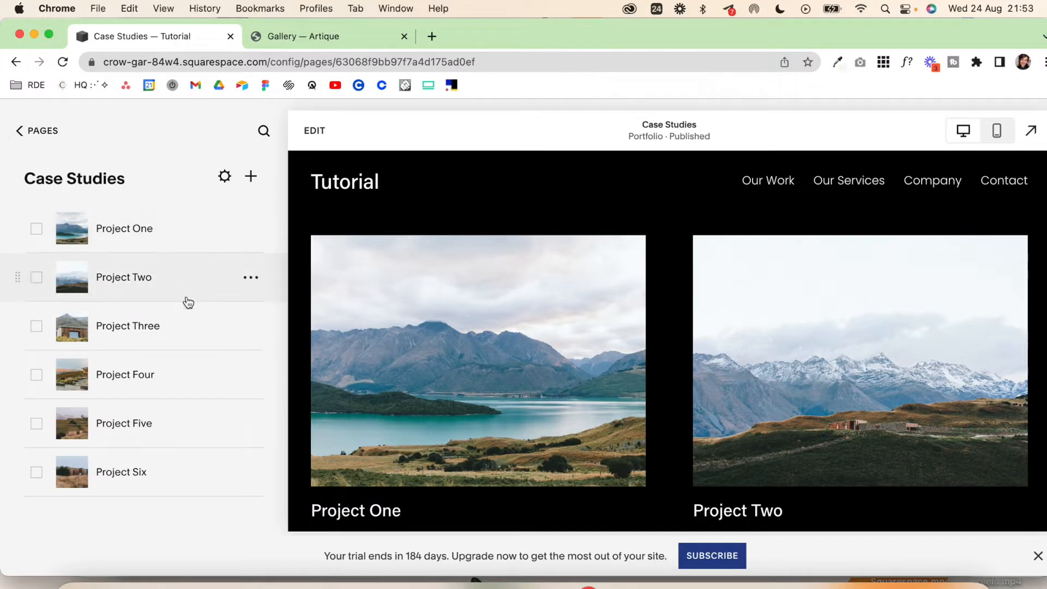
{"action": "scroll", "coordinate": [600, 394], "scroll_direction": "down", "scroll_amount": 1}
{"action": "scroll", "coordinate": [600, 394], "scroll_direction": "down", "scroll_amount": 15}
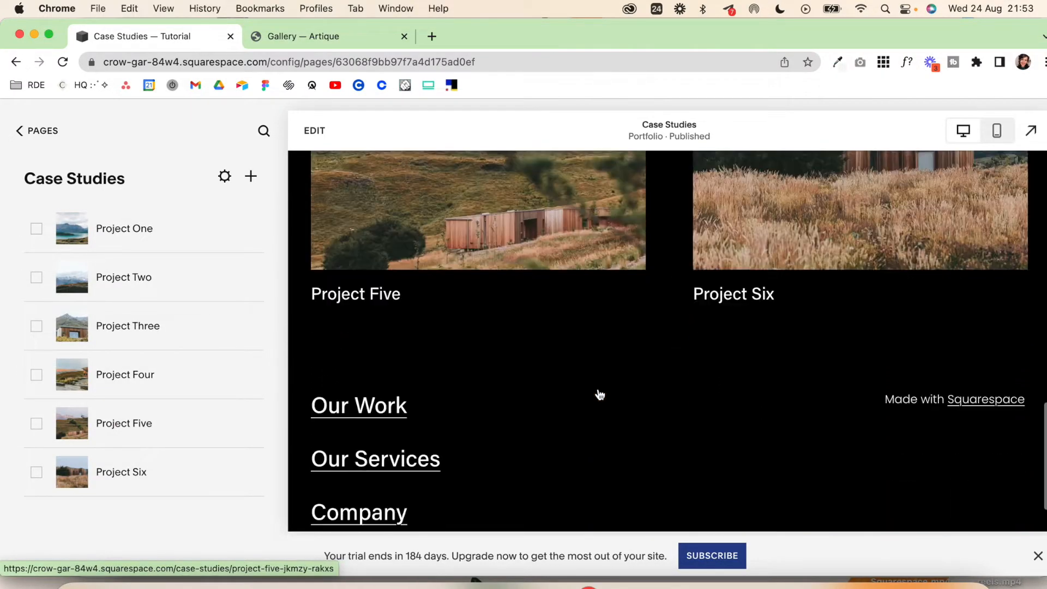
{"action": "scroll", "coordinate": [599, 393], "scroll_direction": "up", "scroll_amount": 20}
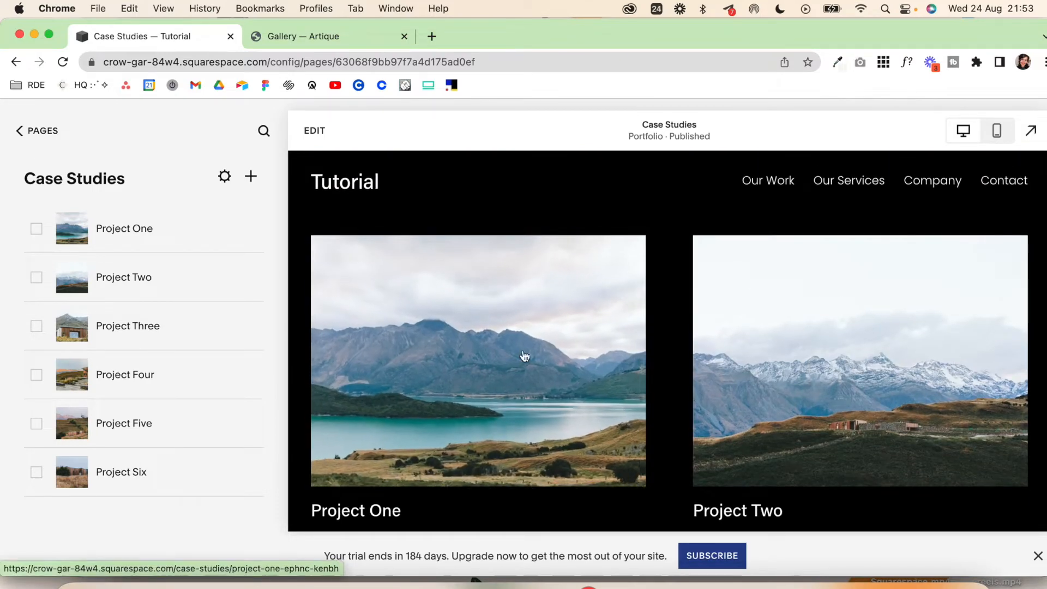
{"action": "left_click", "coordinate": [322, 135]}
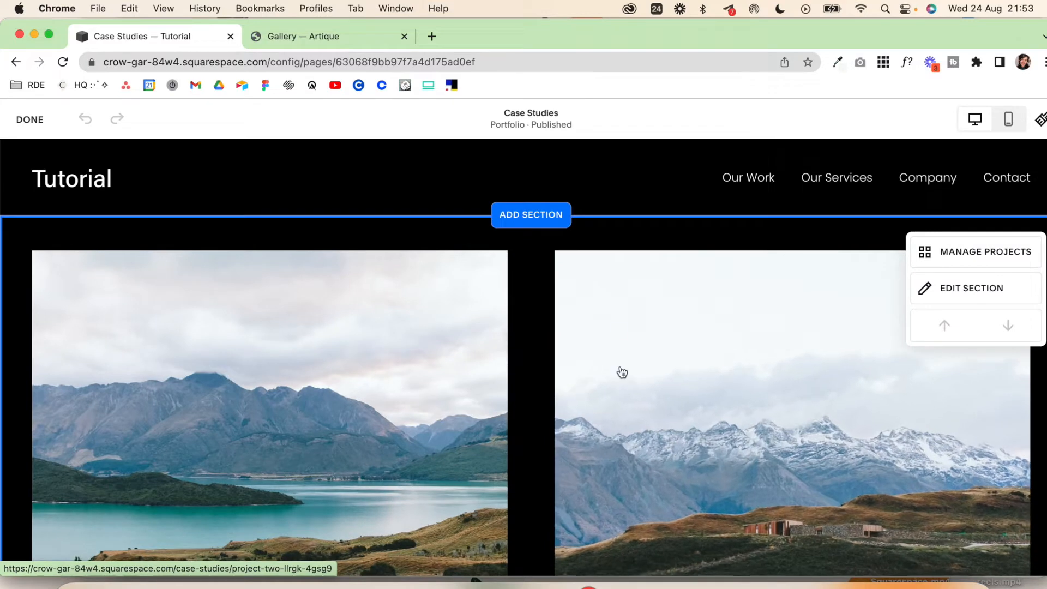
{"action": "left_click", "coordinate": [944, 297]}
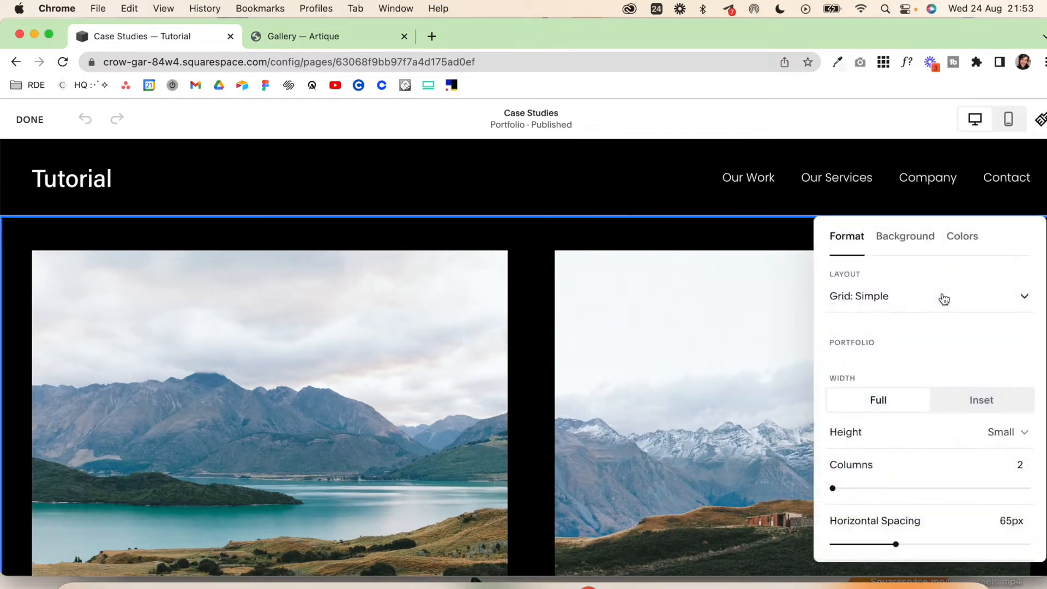
Step: Try the Hover: Fixed layout on the portfolio section and switch it back to Grid: Simple
{"action": "left_click_drag", "start_coordinate": [1024, 246], "coordinate": [750, 250]}
{"action": "left_click", "coordinate": [756, 236]}
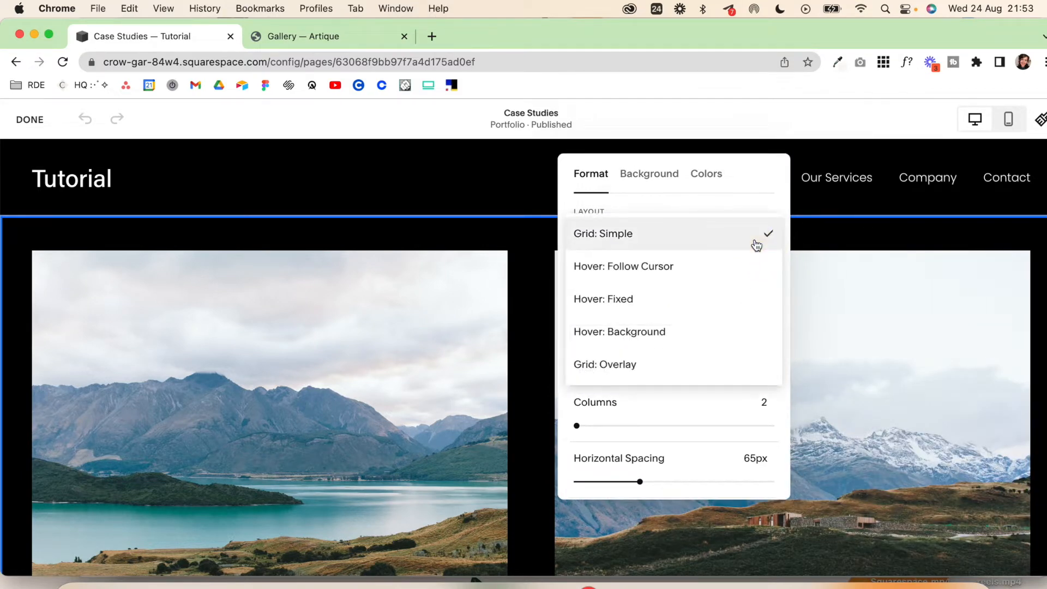
{"action": "left_click", "coordinate": [743, 270]}
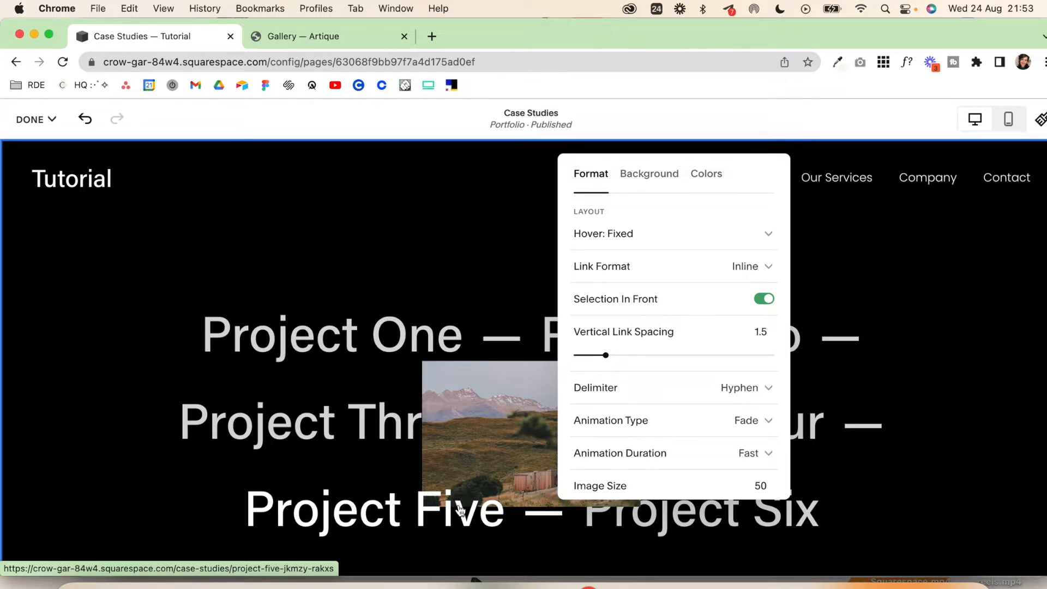
{"action": "left_click", "coordinate": [735, 245]}
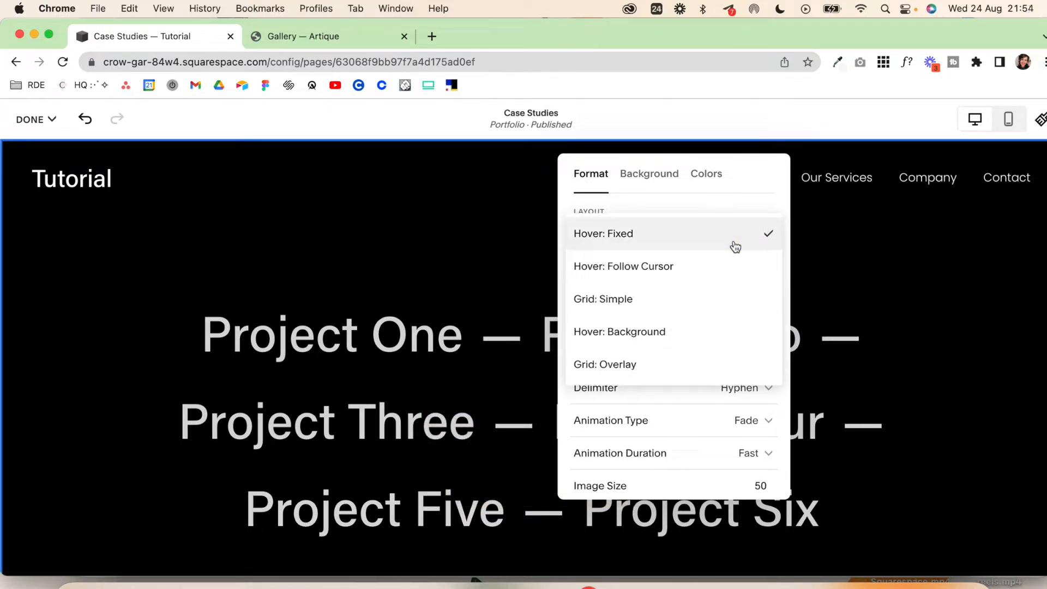
{"action": "left_click", "coordinate": [717, 300]}
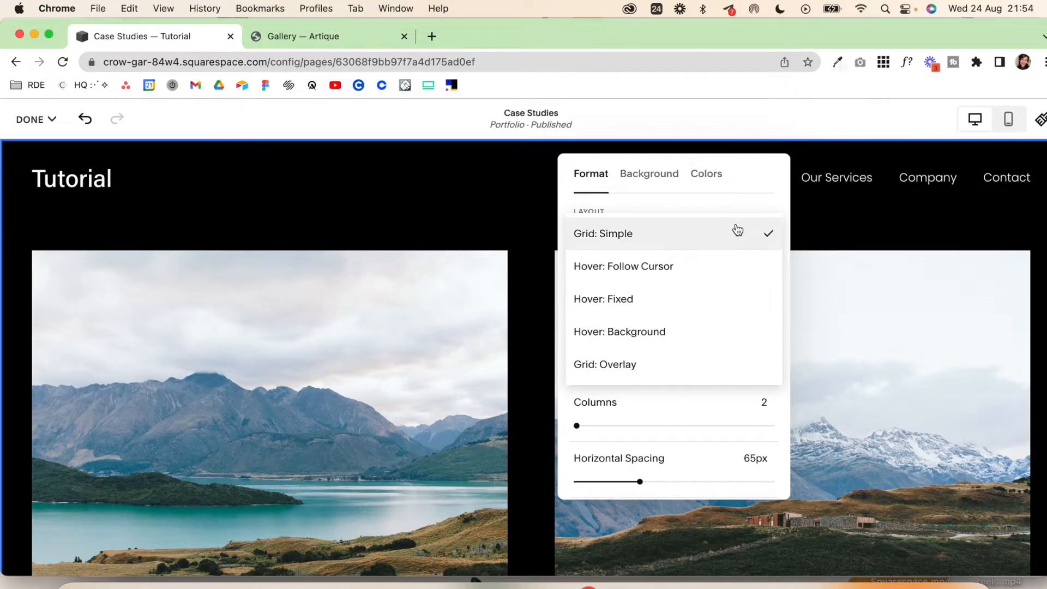
Step: Try the Hover: Background and Grid: Overlay layouts on the portfolio section, examining the spacing, aspect ratio and text options of Grid: Overlay
{"action": "left_click", "coordinate": [693, 332]}
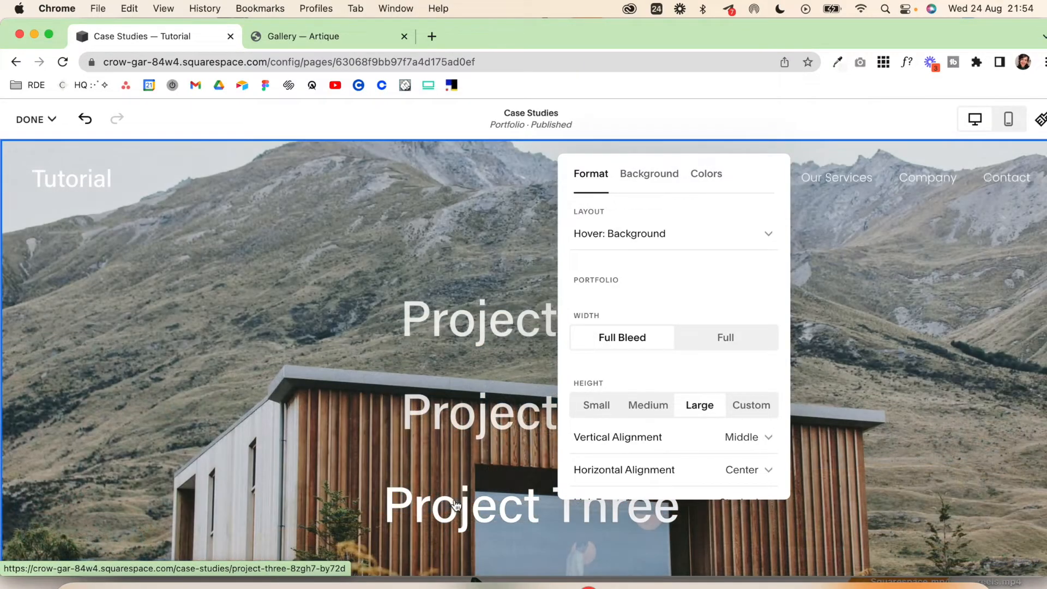
{"action": "left_click", "coordinate": [671, 233]}
{"action": "left_click", "coordinate": [656, 364]}
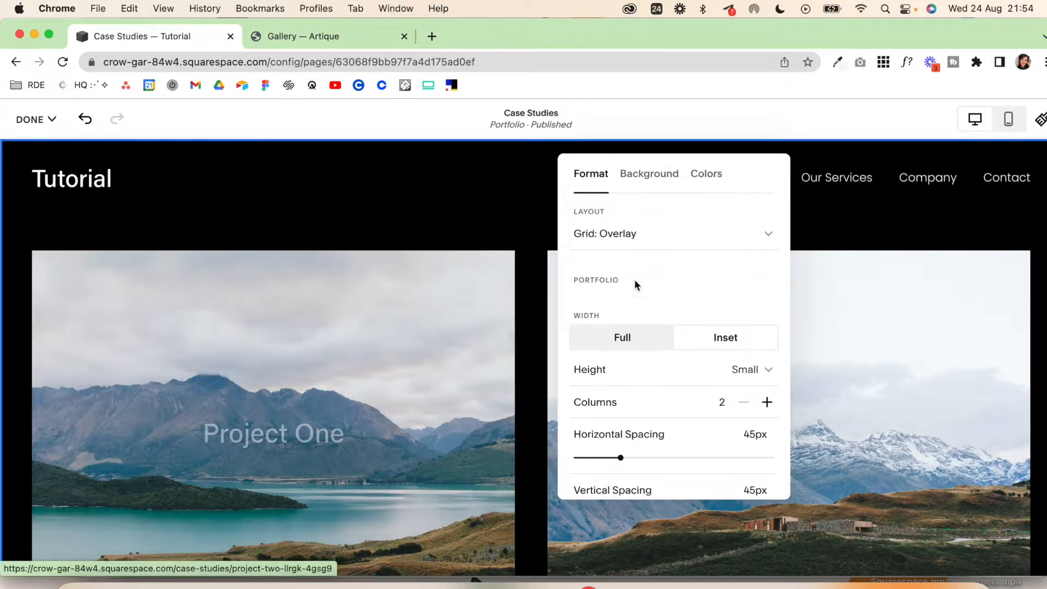
{"action": "scroll", "coordinate": [706, 356], "scroll_direction": "down", "scroll_amount": 1}
{"action": "scroll", "coordinate": [705, 354], "scroll_direction": "down", "scroll_amount": 3}
{"action": "scroll", "coordinate": [705, 355], "scroll_direction": "up", "scroll_amount": 3}
{"action": "scroll", "coordinate": [681, 390], "scroll_direction": "down", "scroll_amount": 3}
{"action": "scroll", "coordinate": [680, 391], "scroll_direction": "down", "scroll_amount": 1}
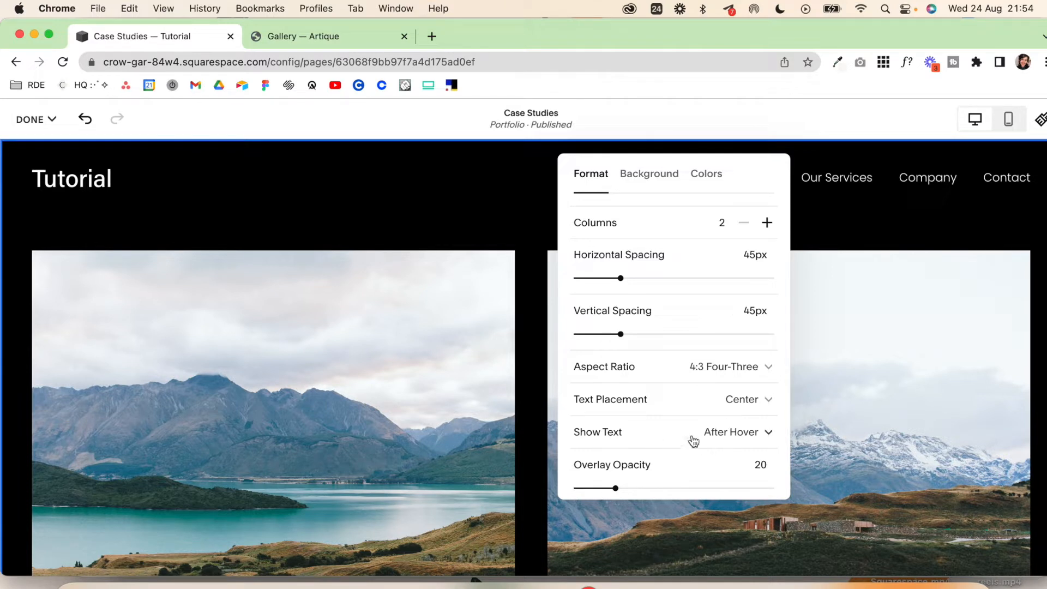
{"action": "scroll", "coordinate": [727, 437], "scroll_direction": "up", "scroll_amount": 5}
Step: Preview the Hover: Fixed layout with its link and animation options, and return the portfolio section to Grid: Simple
{"action": "left_click", "coordinate": [692, 235]}
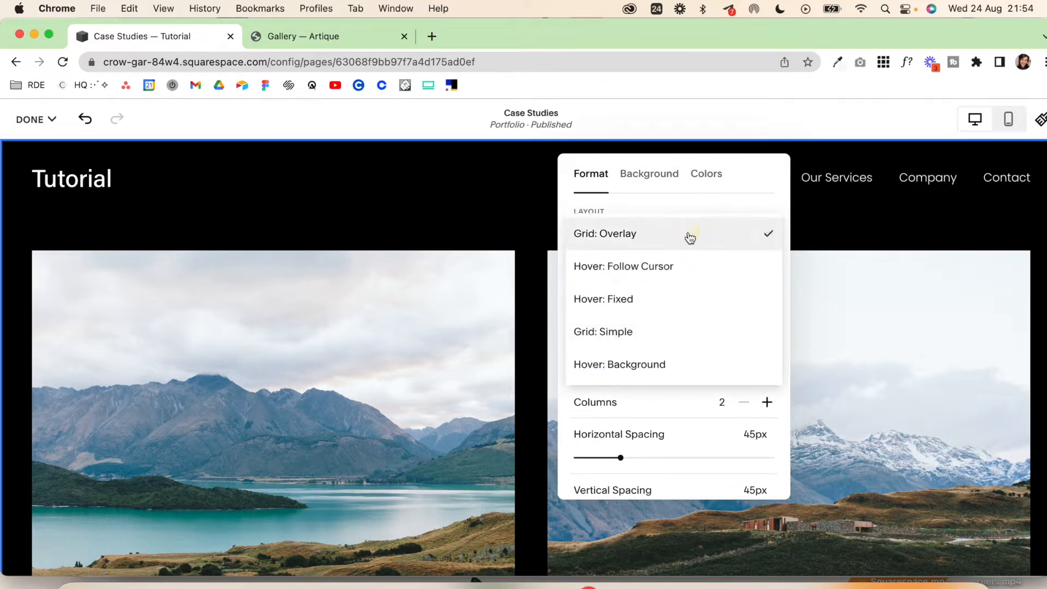
{"action": "left_click", "coordinate": [666, 303]}
{"action": "scroll", "coordinate": [681, 382], "scroll_direction": "down", "scroll_amount": 3}
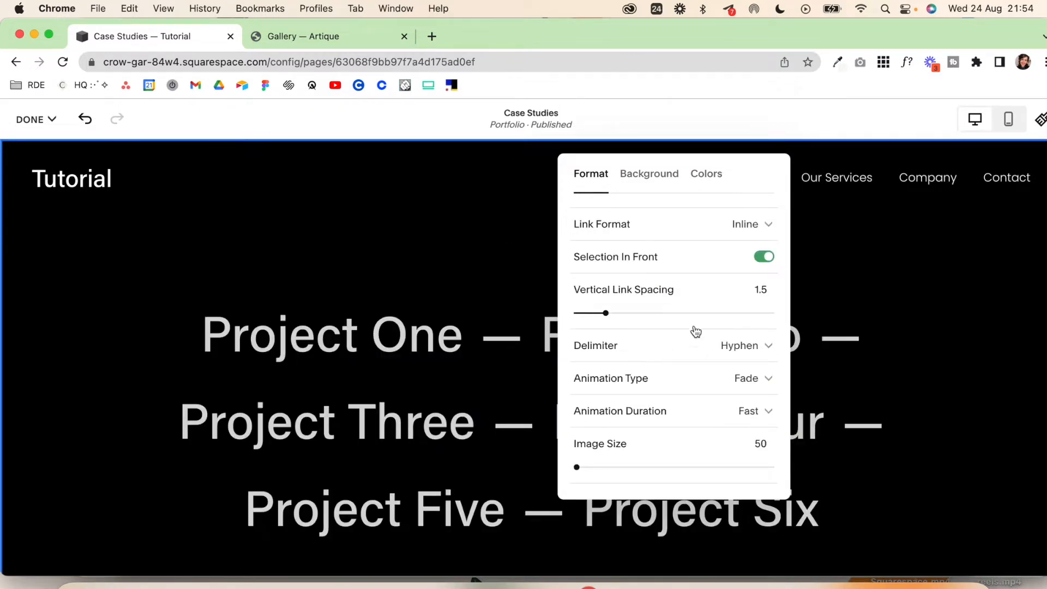
{"action": "scroll", "coordinate": [696, 332], "scroll_direction": "up", "scroll_amount": 2}
{"action": "left_click", "coordinate": [709, 239]}
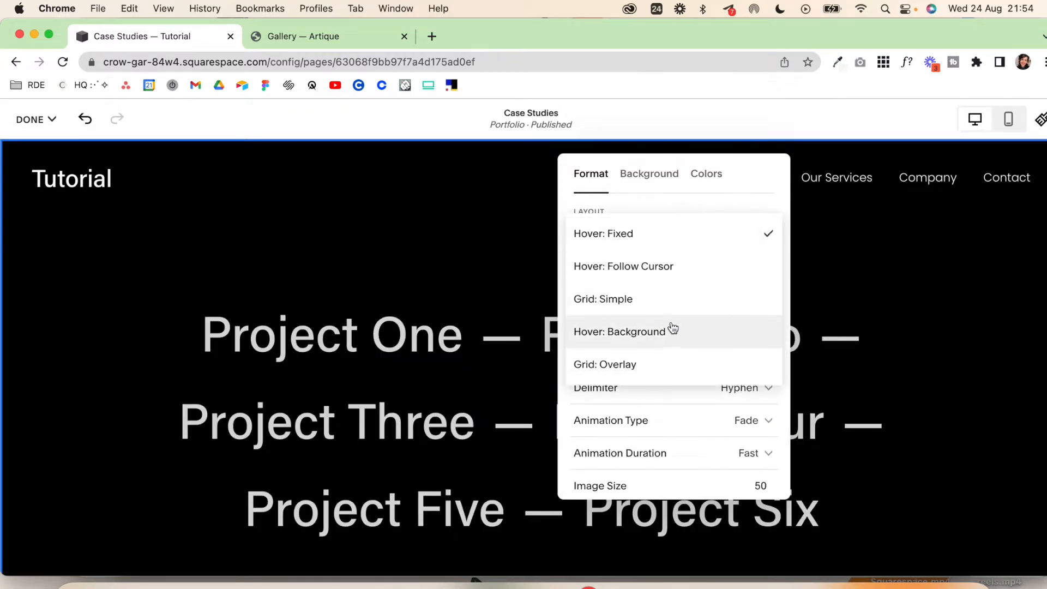
{"action": "left_click", "coordinate": [671, 298]}
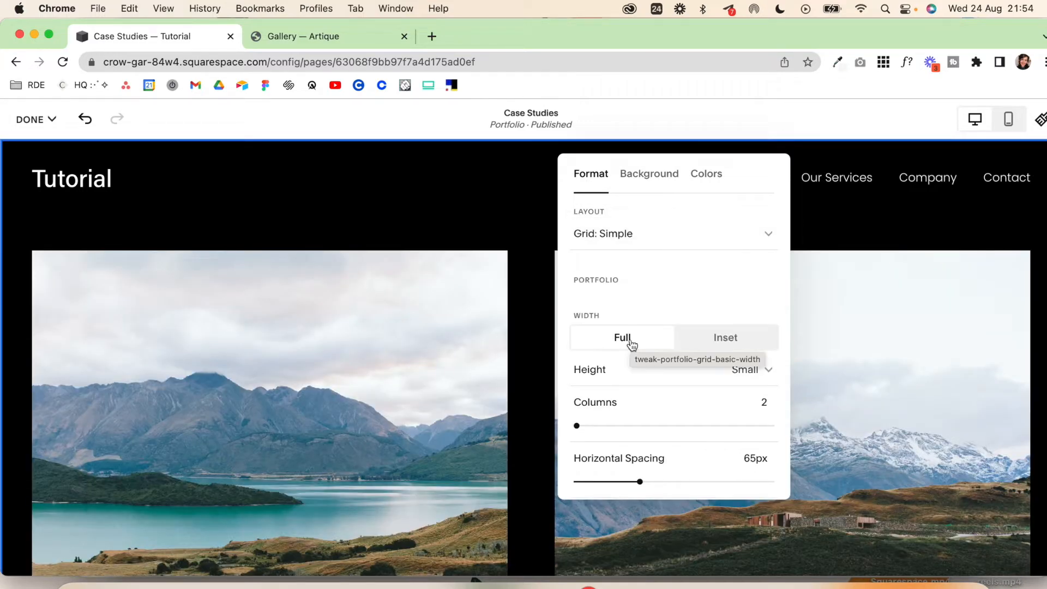
Step: Set the portfolio section's height to Medium and its project grid to 3 columns
{"action": "left_click", "coordinate": [765, 382]}
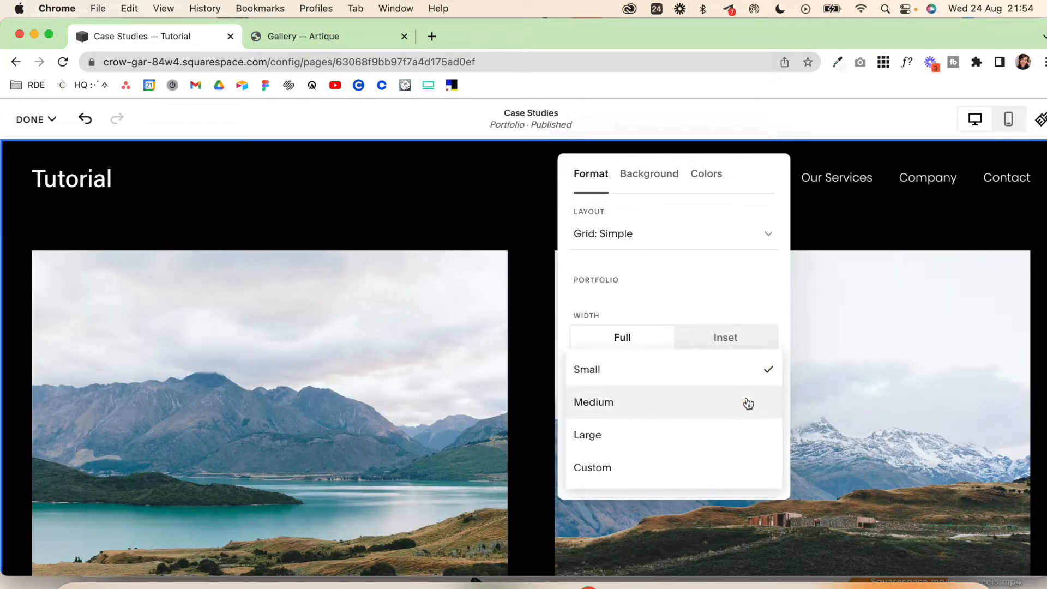
{"action": "left_click", "coordinate": [726, 404]}
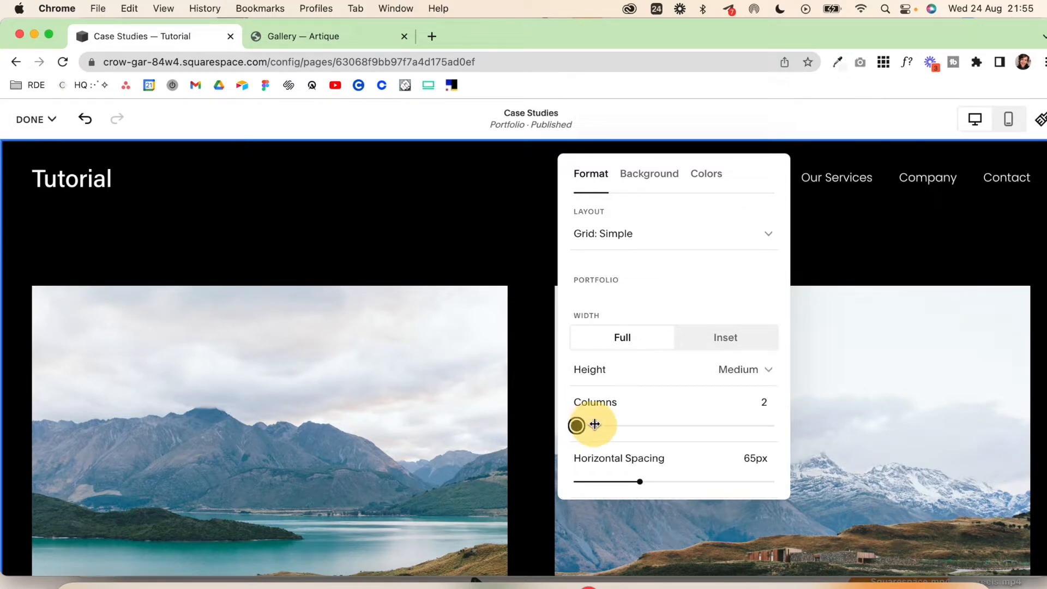
{"action": "left_click_drag", "start_coordinate": [594, 425], "coordinate": [674, 425]}
Step: Examine the portfolio section's remaining format settings, its image and art background options, and the available color themes
{"action": "scroll", "coordinate": [645, 375], "scroll_direction": "down", "scroll_amount": 5}
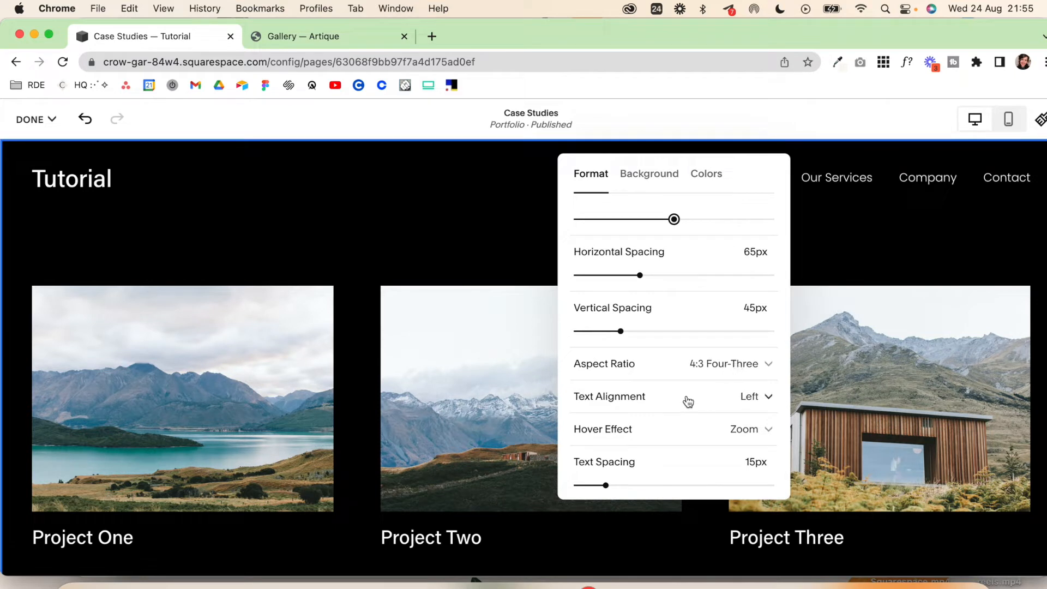
{"action": "scroll", "coordinate": [674, 455], "scroll_direction": "down", "scroll_amount": 1}
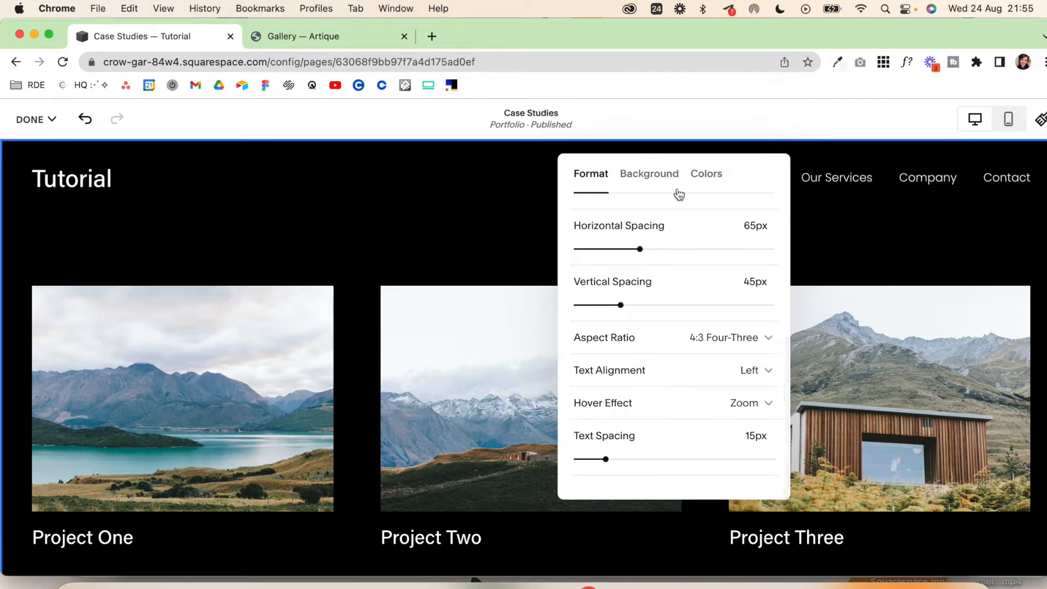
{"action": "left_click", "coordinate": [648, 175]}
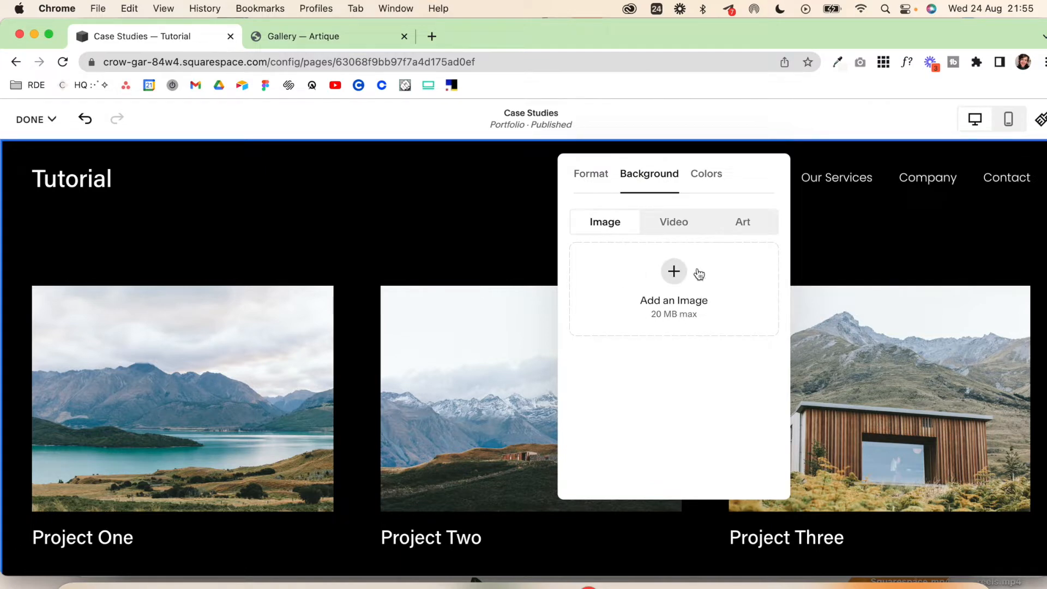
{"action": "left_click", "coordinate": [749, 230]}
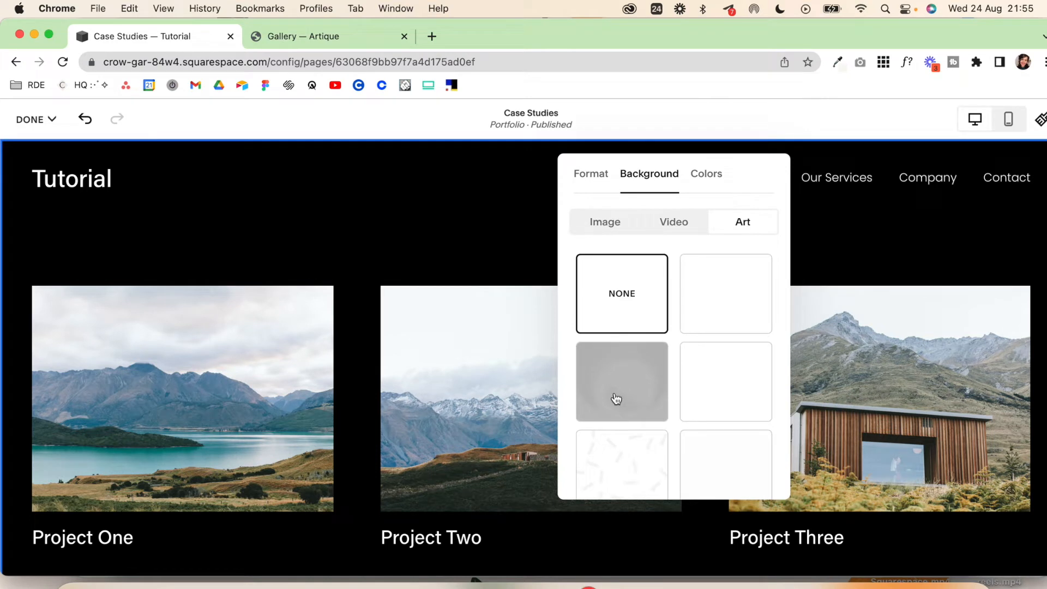
{"action": "left_click", "coordinate": [614, 222]}
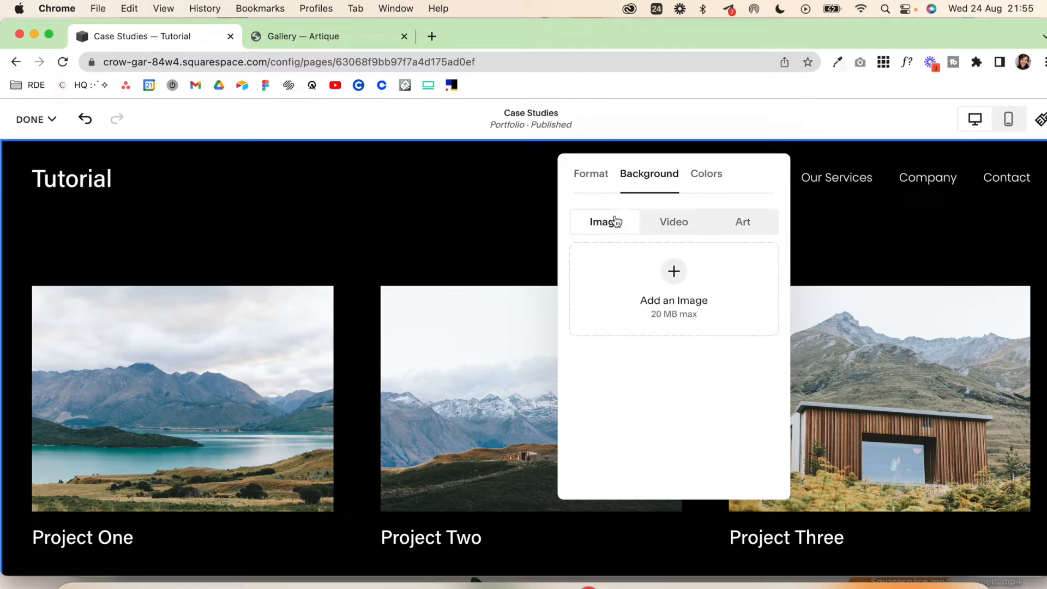
{"action": "left_click", "coordinate": [704, 182]}
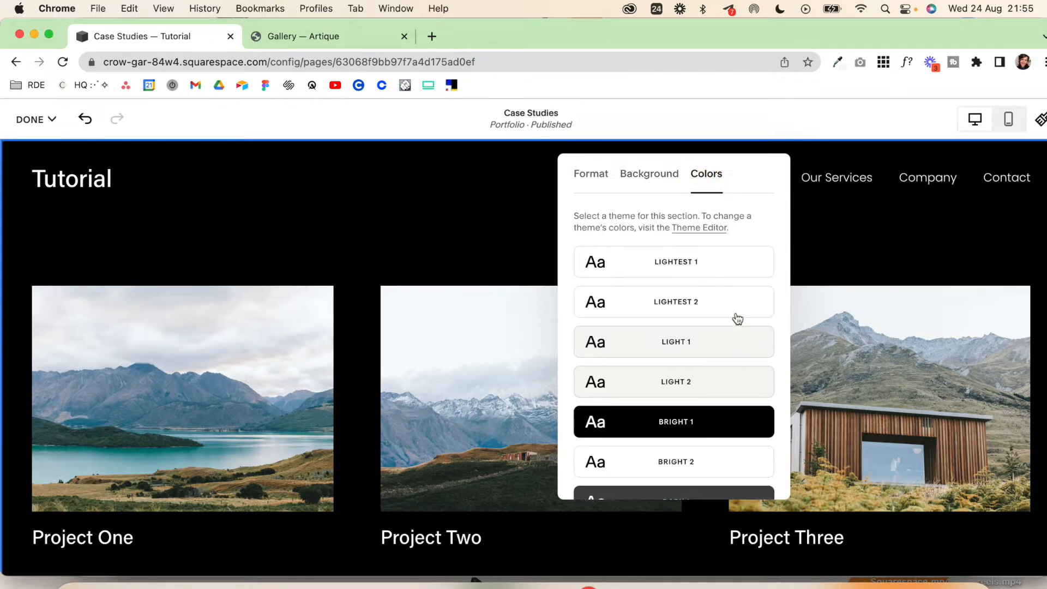
{"action": "left_click", "coordinate": [501, 263]}
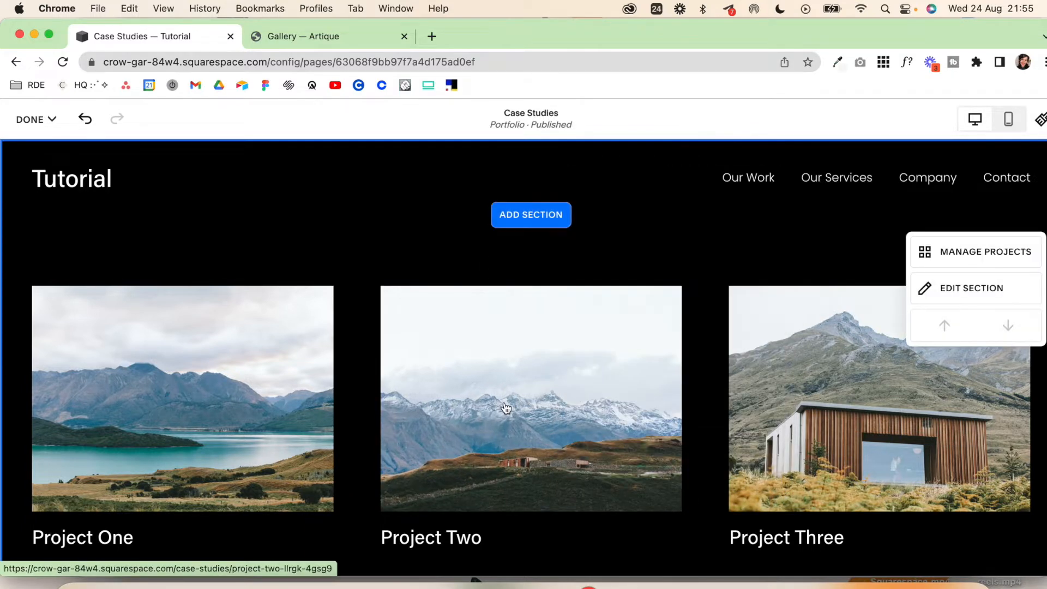
Step: Review the project grid and add the "Introduce Your Brand" intro section with the mountain background above it
{"action": "scroll", "coordinate": [506, 408], "scroll_direction": "down", "scroll_amount": 7}
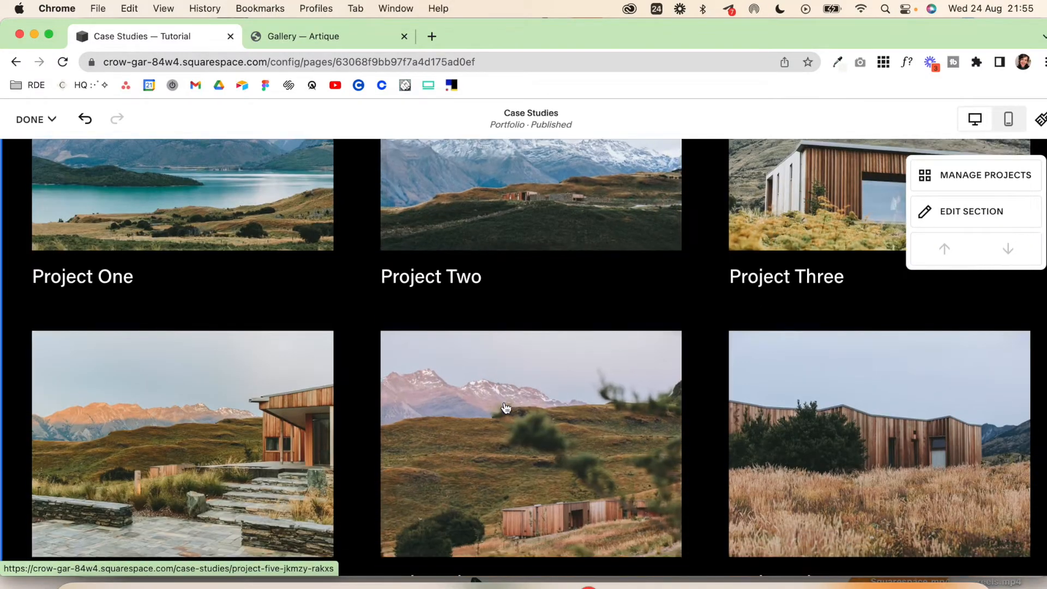
{"action": "scroll", "coordinate": [506, 408], "scroll_direction": "up", "scroll_amount": 6}
{"action": "scroll", "coordinate": [506, 408], "scroll_direction": "up", "scroll_amount": 1}
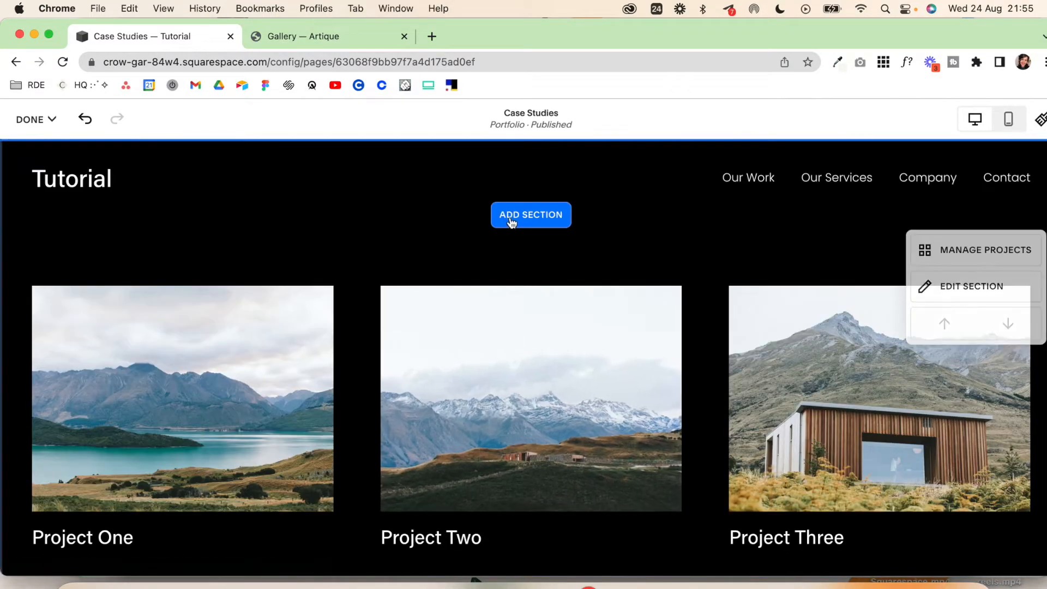
{"action": "left_click", "coordinate": [521, 221]}
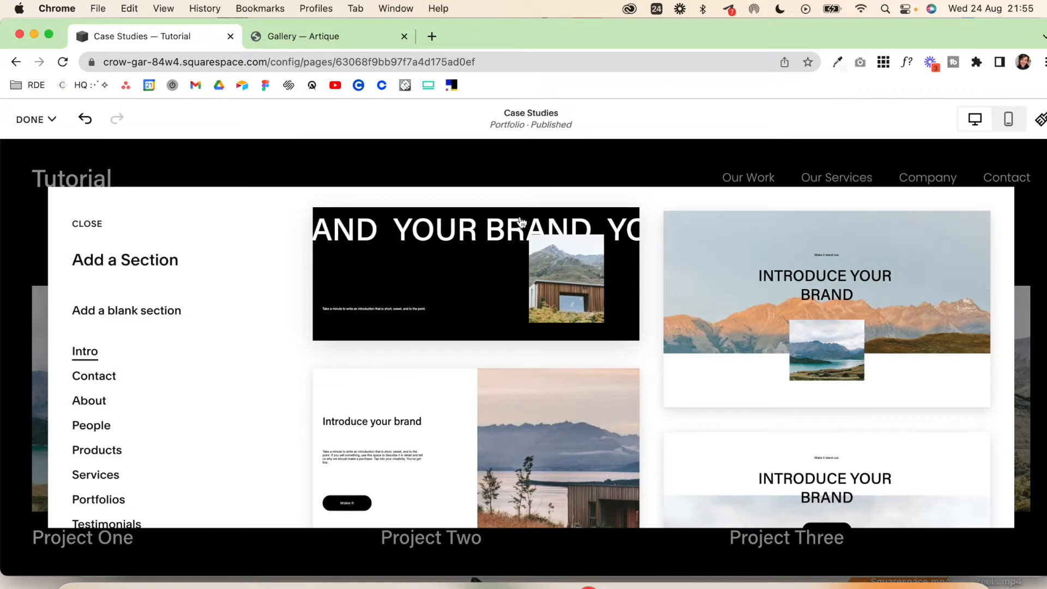
{"action": "left_click", "coordinate": [783, 281]}
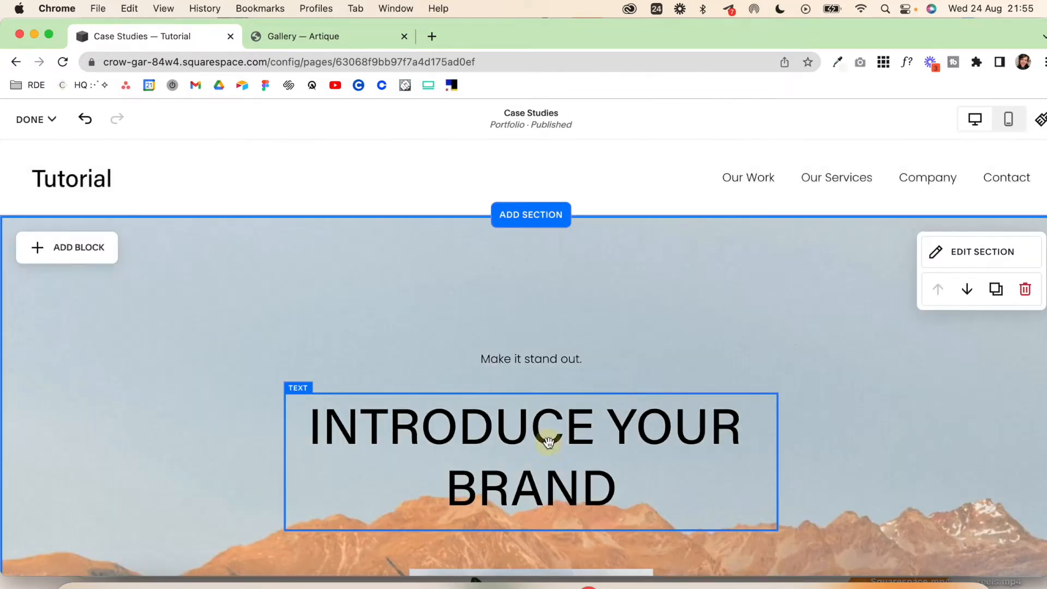
Step: Replace the intro section's heading with "Case Studies" and its small tagline with "RECENT PROJECTS"
{"action": "triple_click", "coordinate": [548, 442]}
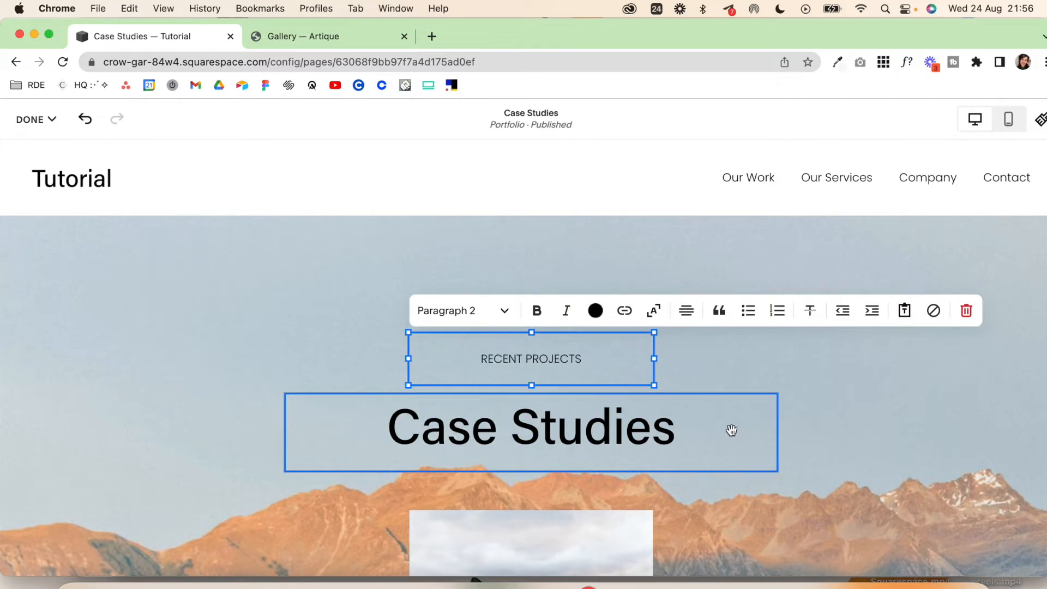
{"action": "left_click", "coordinate": [844, 431]}
Step: Apply the Bright 1 color theme to the intro section and save the page changes
{"action": "scroll", "coordinate": [843, 431], "scroll_direction": "down", "scroll_amount": 2}
{"action": "scroll", "coordinate": [843, 431], "scroll_direction": "down", "scroll_amount": 4}
{"action": "left_click", "coordinate": [945, 167]}
{"action": "left_click", "coordinate": [964, 133]}
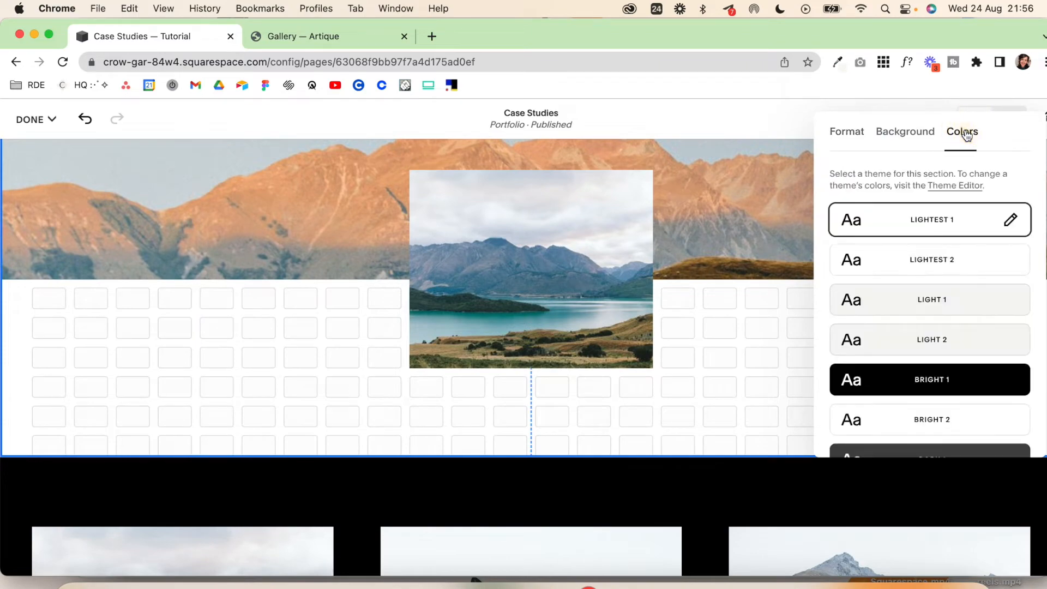
{"action": "left_click", "coordinate": [923, 386]}
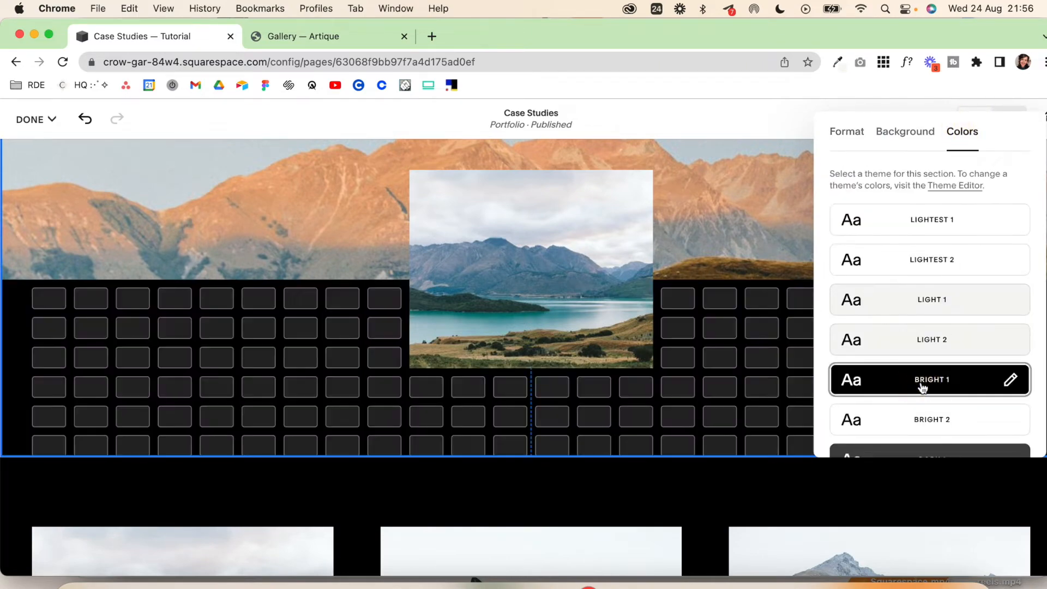
{"action": "left_click", "coordinate": [673, 405]}
{"action": "scroll", "coordinate": [673, 404], "scroll_direction": "up", "scroll_amount": 2}
{"action": "scroll", "coordinate": [673, 405], "scroll_direction": "down", "scroll_amount": 10}
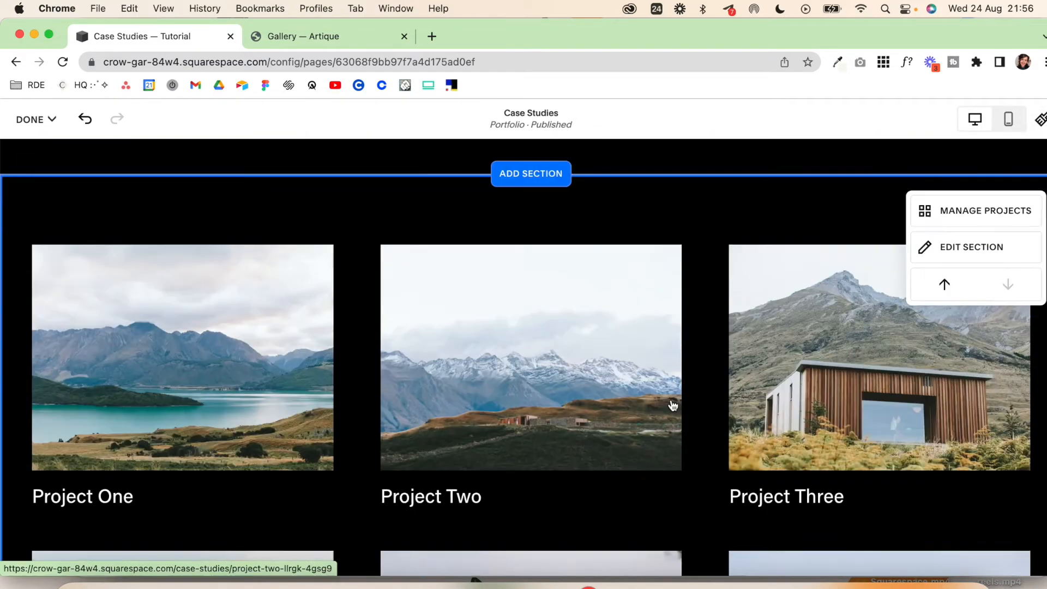
{"action": "scroll", "coordinate": [672, 404], "scroll_direction": "up", "scroll_amount": 3}
{"action": "scroll", "coordinate": [672, 402], "scroll_direction": "up", "scroll_amount": 10}
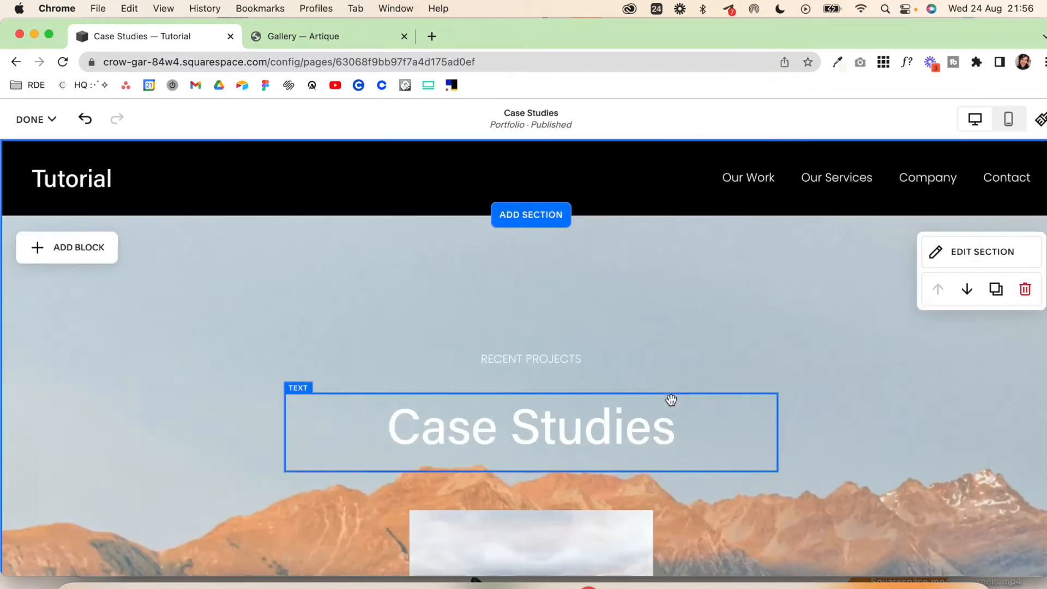
{"action": "left_click", "coordinate": [51, 119]}
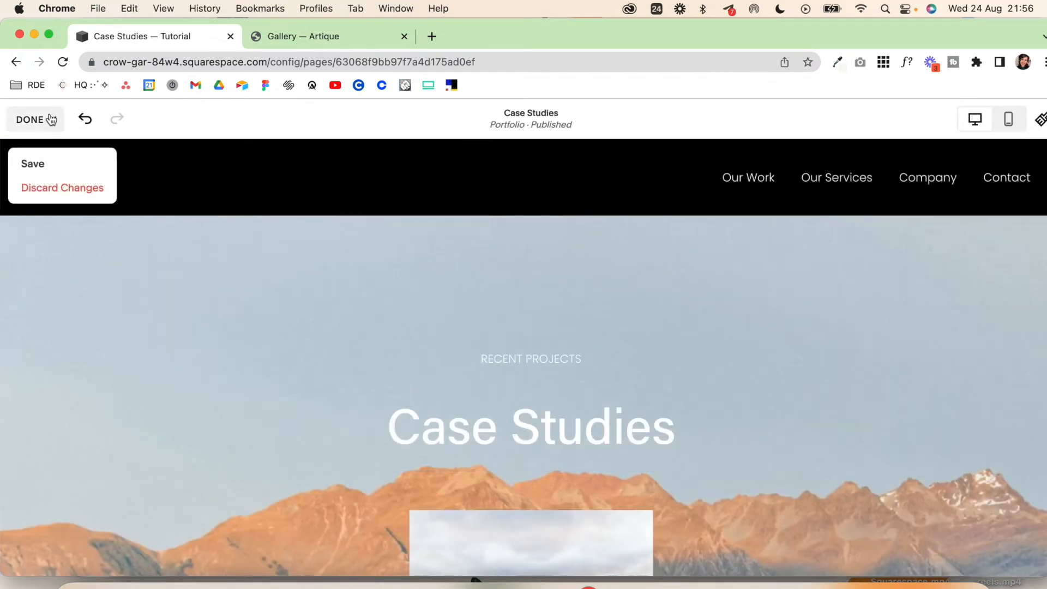
{"action": "left_click", "coordinate": [44, 171]}
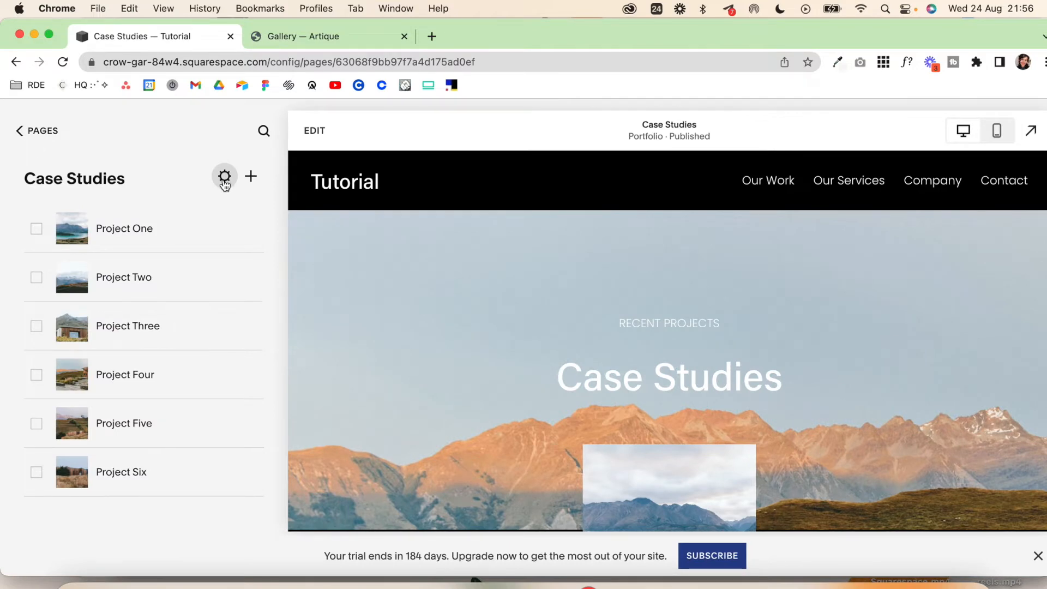
Step: Examine the Case Studies page's general settings, including its titles, URL slug, availability, password and homepage options
{"action": "left_click", "coordinate": [224, 184]}
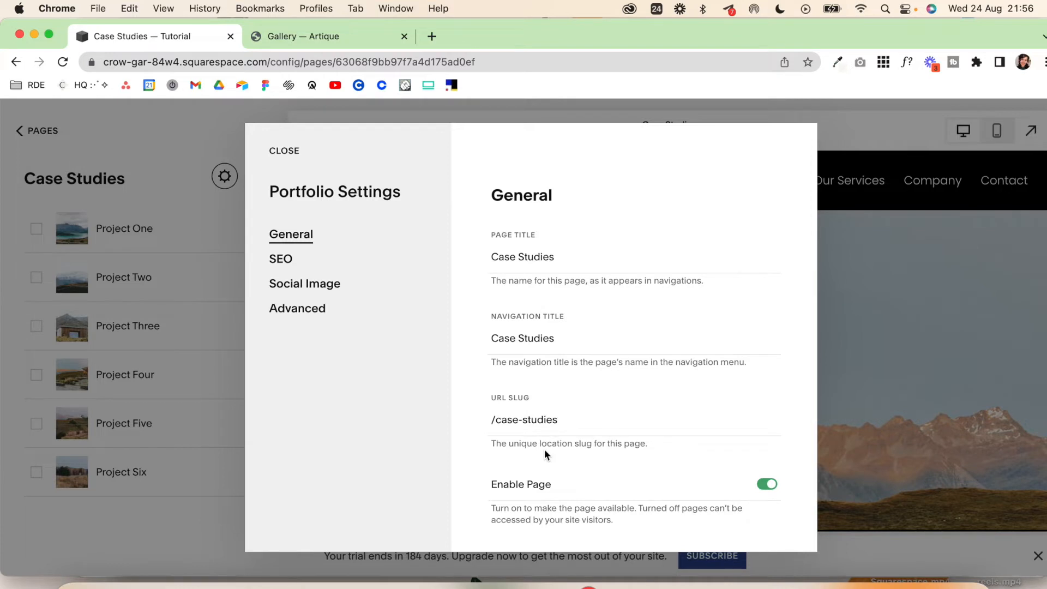
{"action": "scroll", "coordinate": [568, 417], "scroll_direction": "down", "scroll_amount": 3}
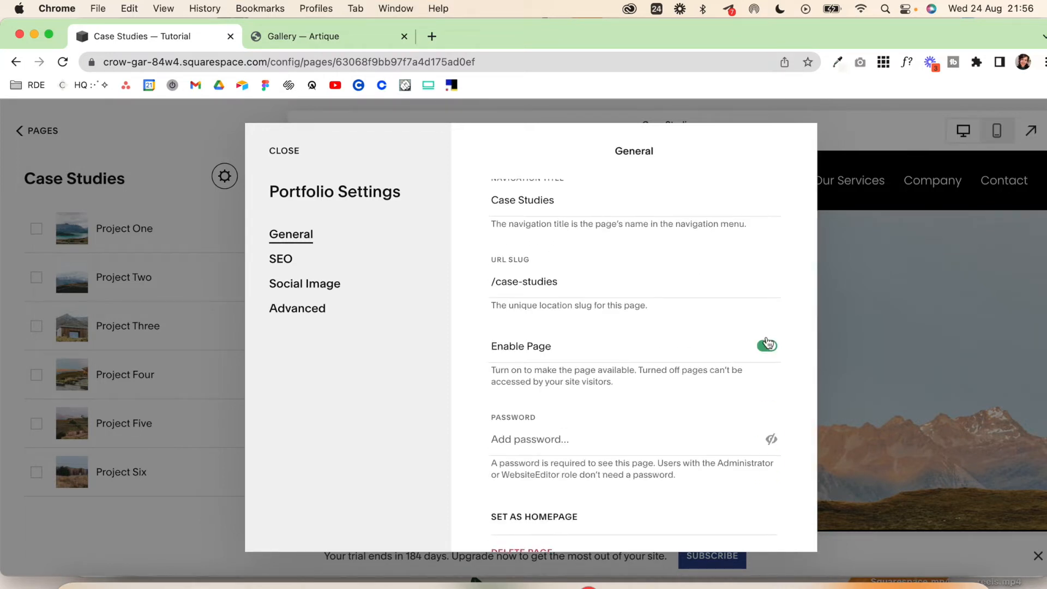
{"action": "scroll", "coordinate": [645, 439], "scroll_direction": "down", "scroll_amount": 1}
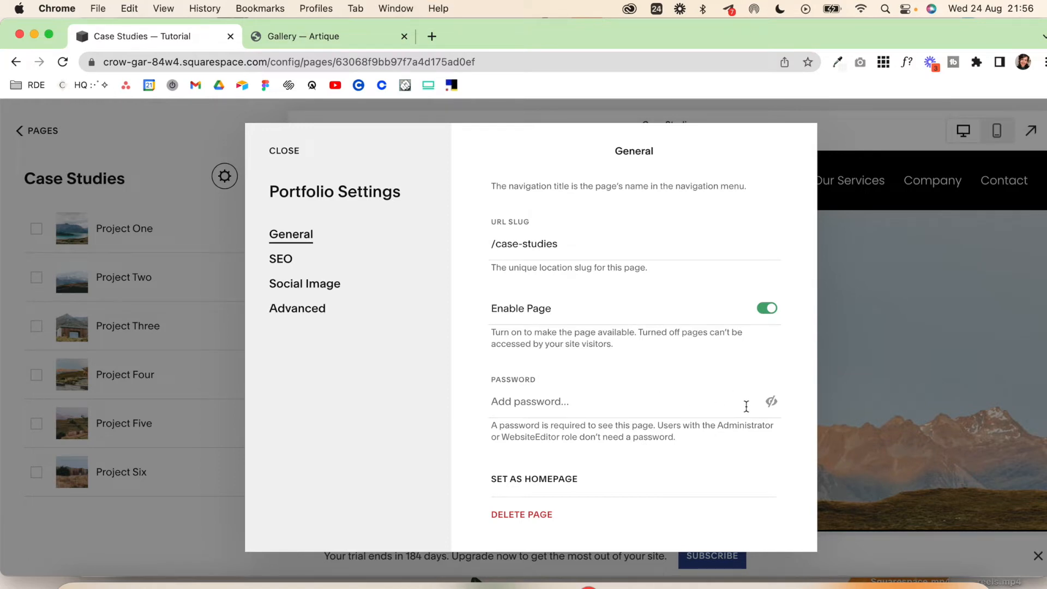
Step: Review the Case Studies page's SEO settings, switching Hide Page from Search Results on and back off
{"action": "left_click", "coordinate": [305, 259]}
{"action": "scroll", "coordinate": [584, 288], "scroll_direction": "down", "scroll_amount": 5}
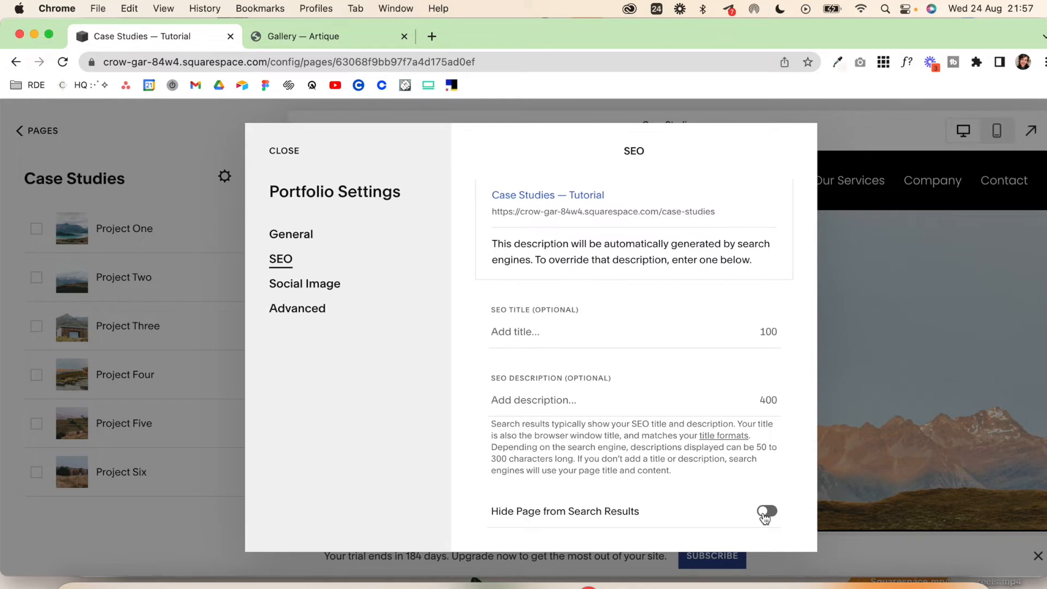
{"action": "left_click", "coordinate": [767, 511]}
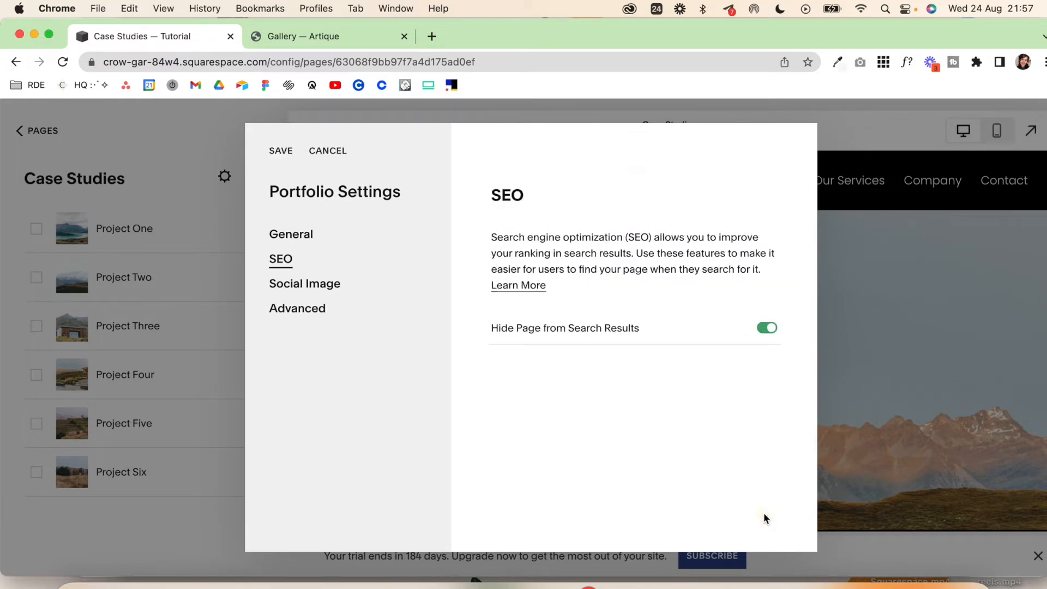
{"action": "left_click", "coordinate": [772, 333]}
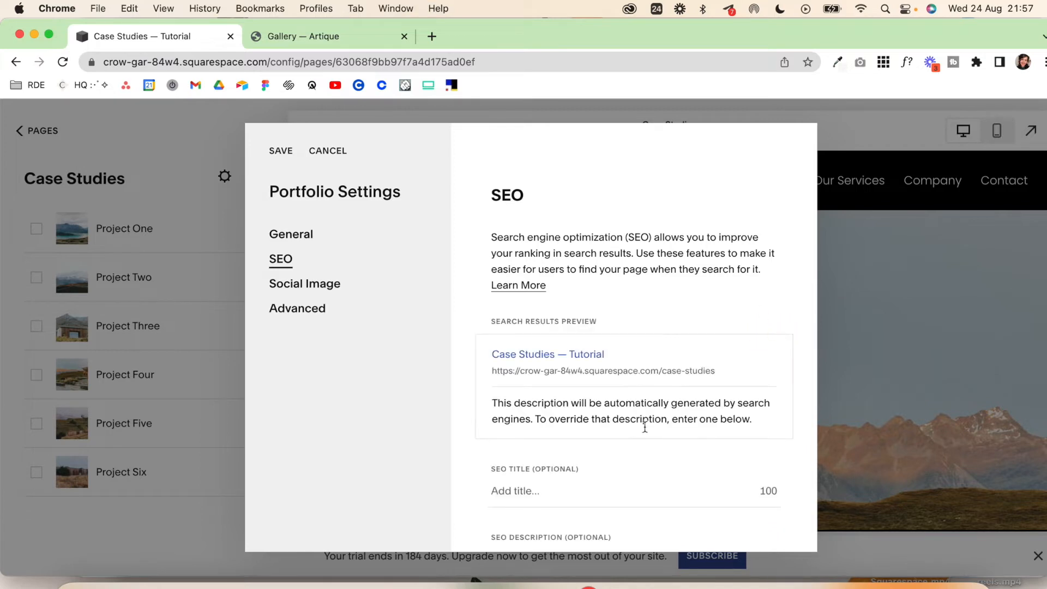
{"action": "scroll", "coordinate": [675, 416], "scroll_direction": "down", "scroll_amount": 1}
{"action": "scroll", "coordinate": [675, 416], "scroll_direction": "down", "scroll_amount": 5}
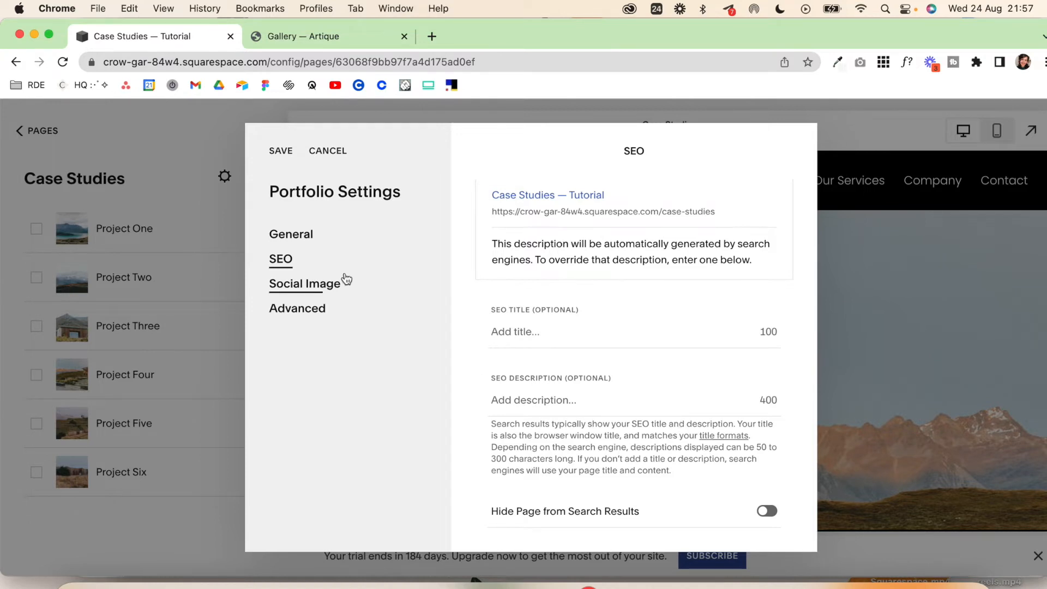
Step: Check the portfolio's social image and advanced code injection options, and save the portfolio settings
{"action": "left_click", "coordinate": [335, 290]}
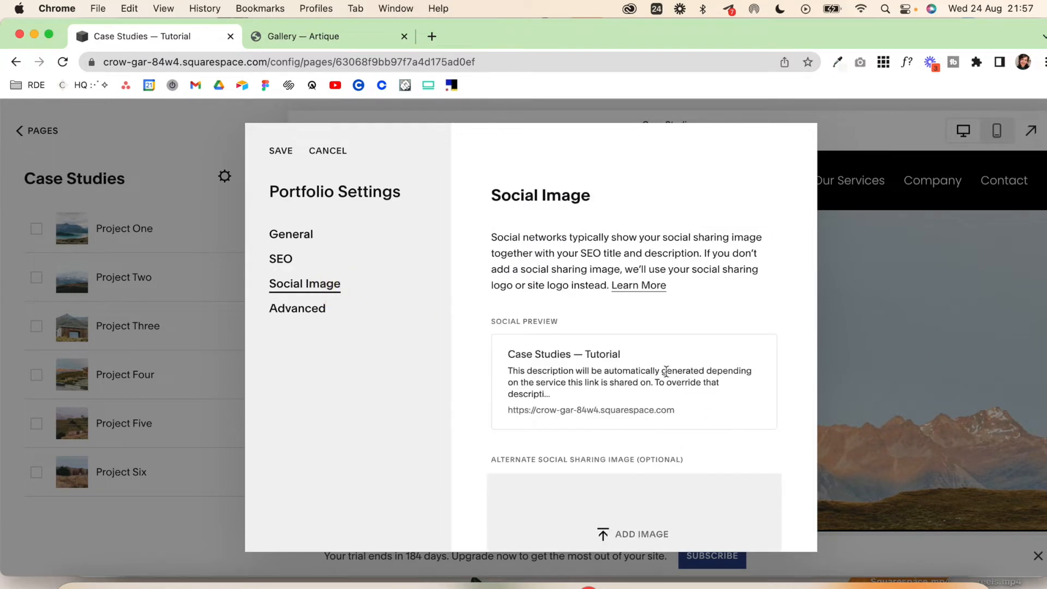
{"action": "scroll", "coordinate": [666, 371], "scroll_direction": "down", "scroll_amount": 2}
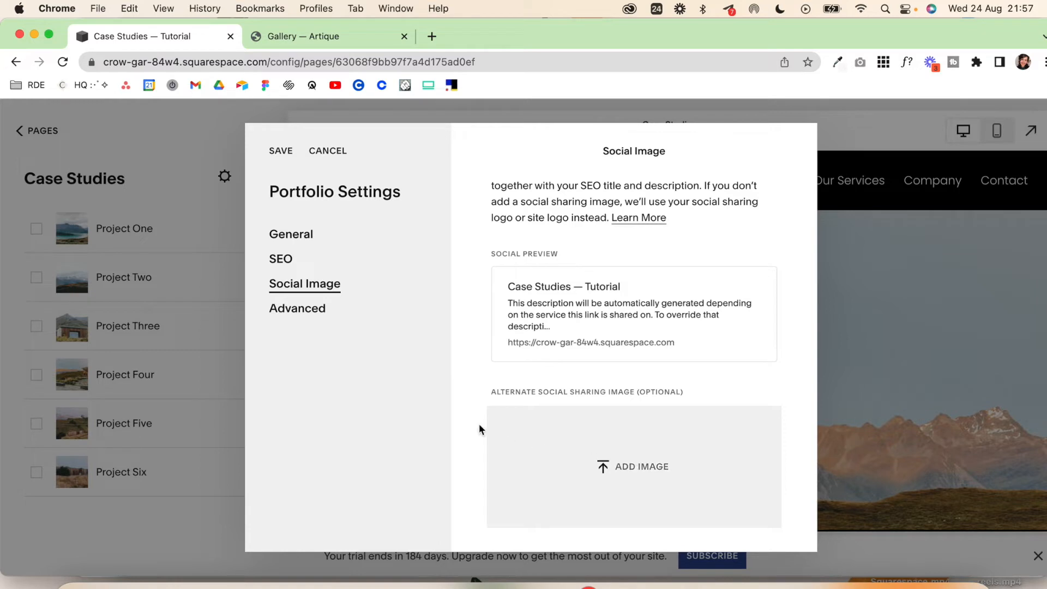
{"action": "left_click", "coordinate": [318, 313]}
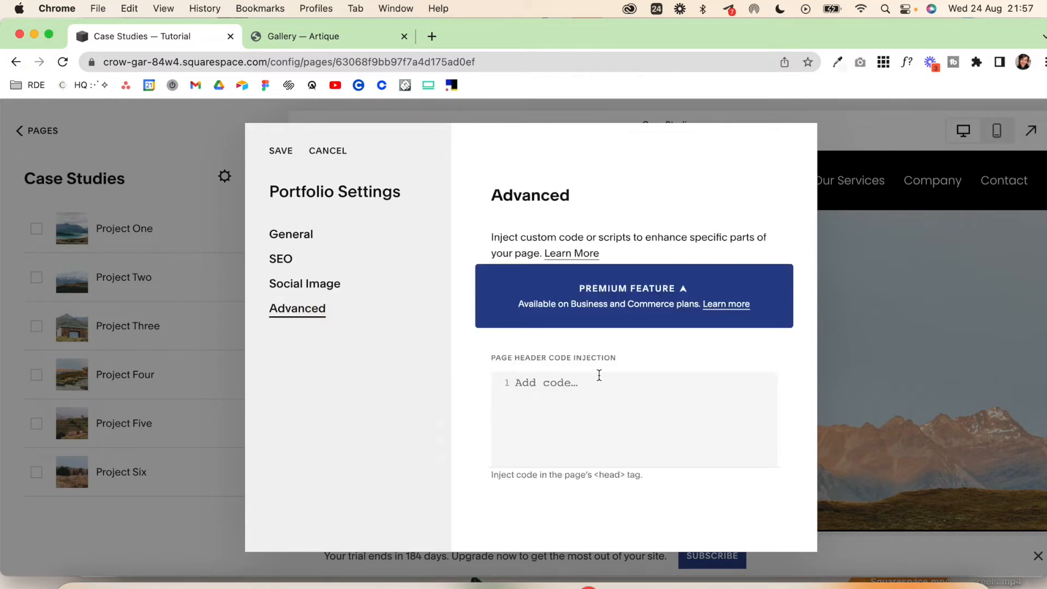
{"action": "left_click", "coordinate": [287, 156]}
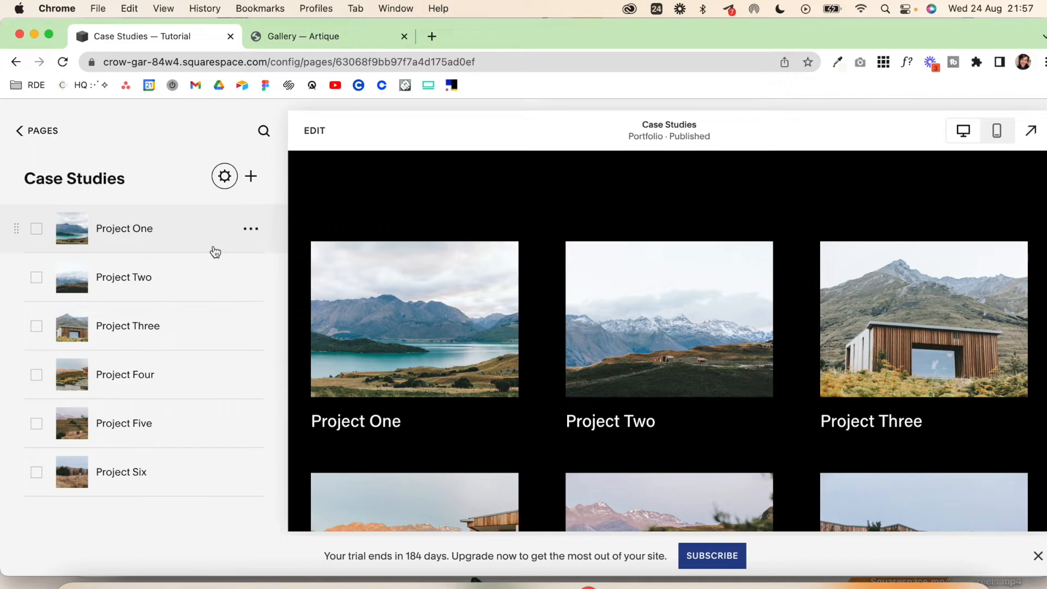
Step: Rename Project One as "Client Name" and set its URL slug to /case-studies/client-name in the project settings
{"action": "left_click", "coordinate": [253, 229]}
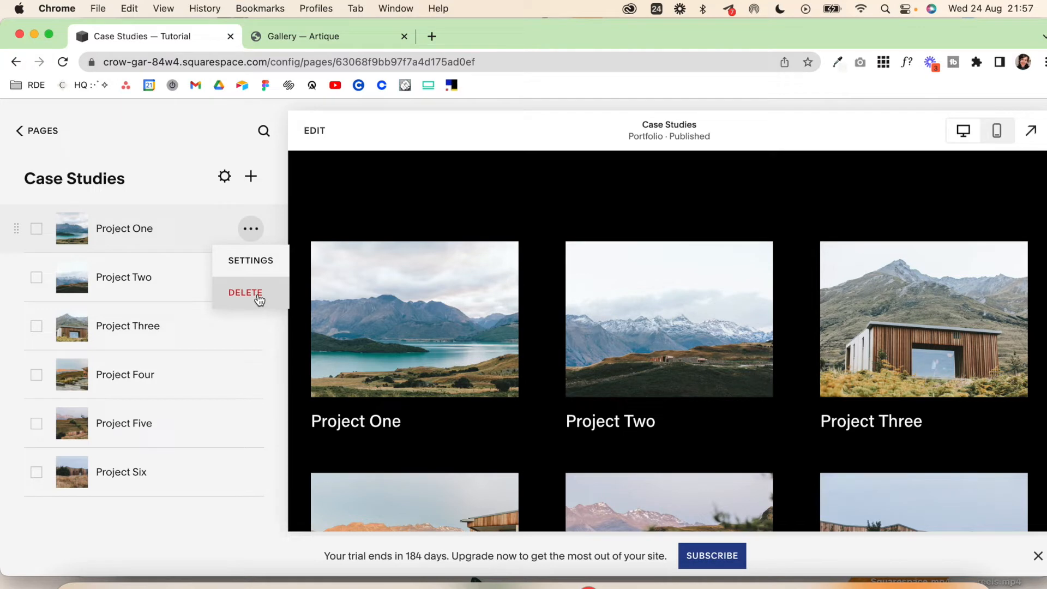
{"action": "left_click", "coordinate": [255, 263]}
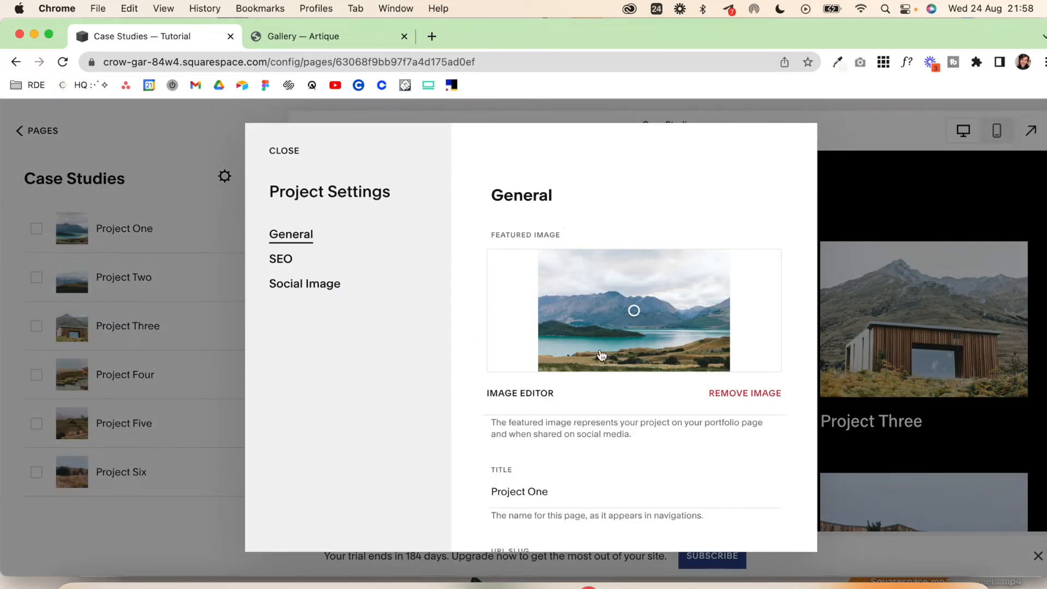
{"action": "scroll", "coordinate": [601, 355], "scroll_direction": "down", "scroll_amount": 2}
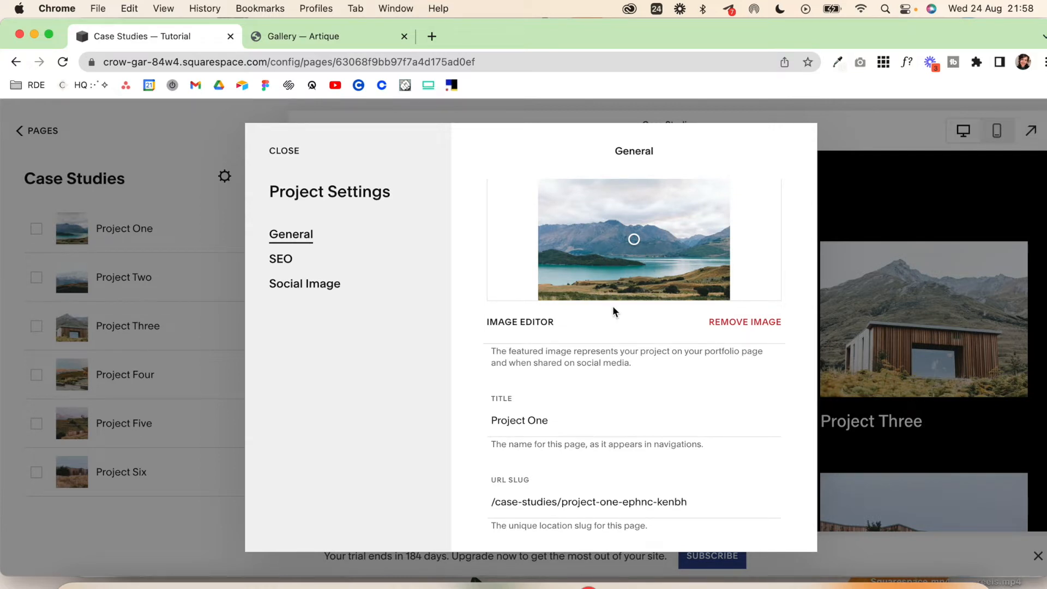
{"action": "scroll", "coordinate": [578, 322], "scroll_direction": "down", "scroll_amount": 3}
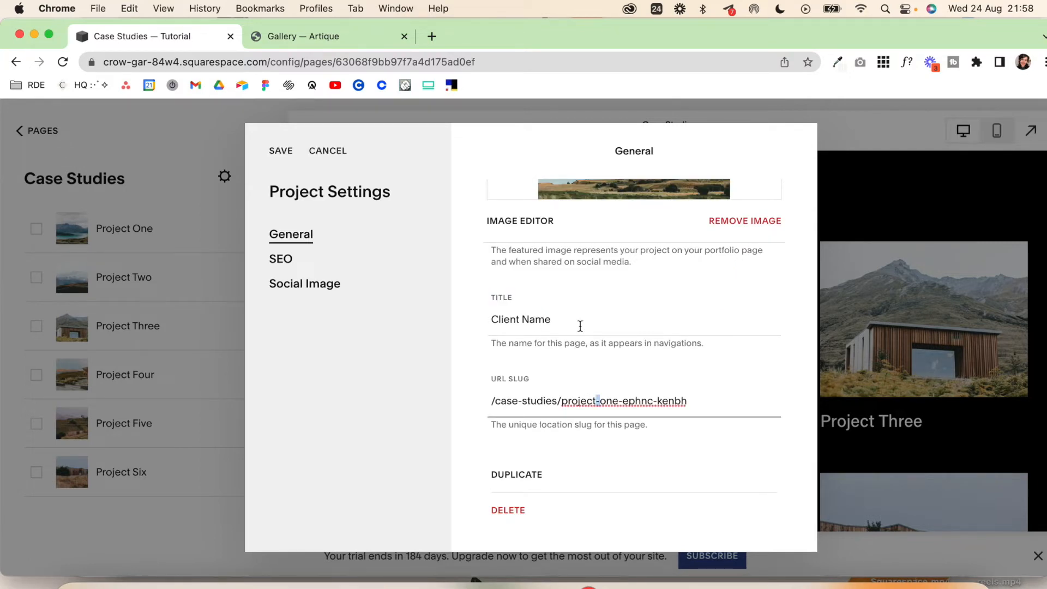
{"action": "left_click_drag", "start_coordinate": [564, 402], "coordinate": [760, 409]}
{"action": "type", "text": "client-name"}
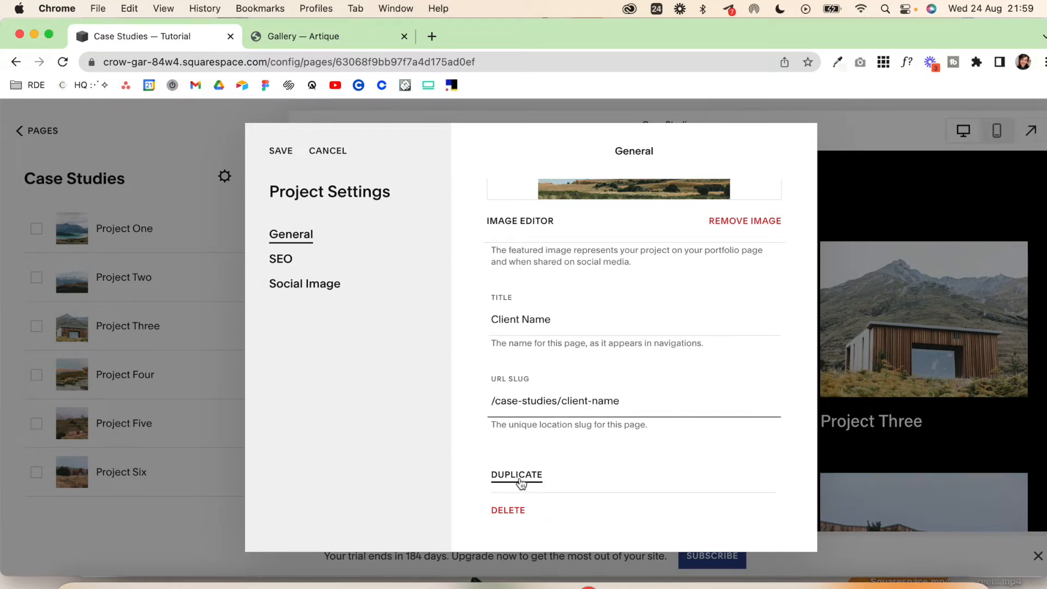
Step: Review the Client Name project's SEO and social image options, save its settings, and look over the project page
{"action": "left_click", "coordinate": [323, 291]}
{"action": "scroll", "coordinate": [645, 391], "scroll_direction": "down", "scroll_amount": 3}
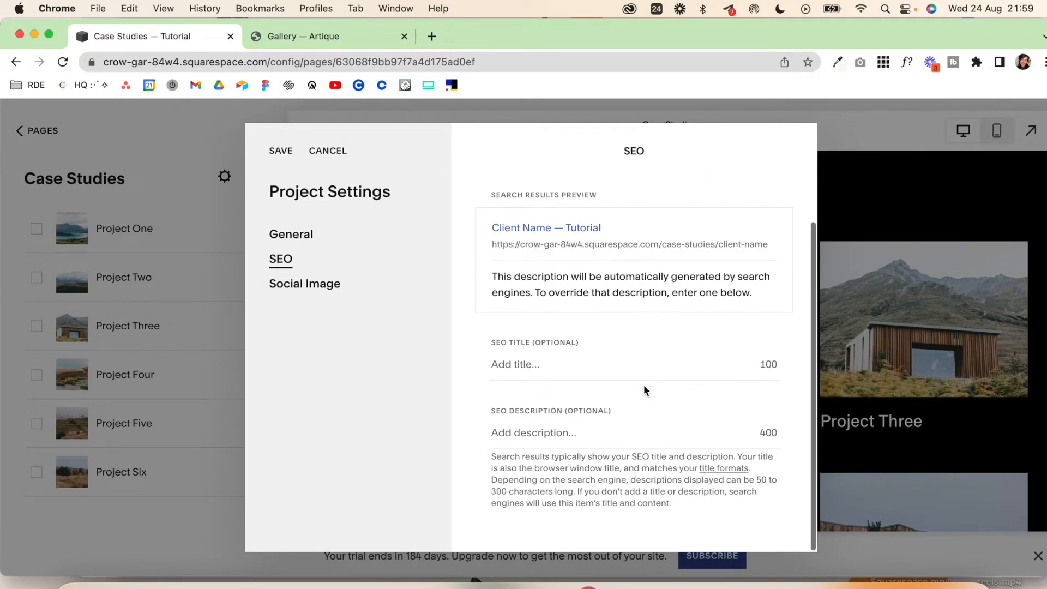
{"action": "left_click", "coordinate": [326, 283]}
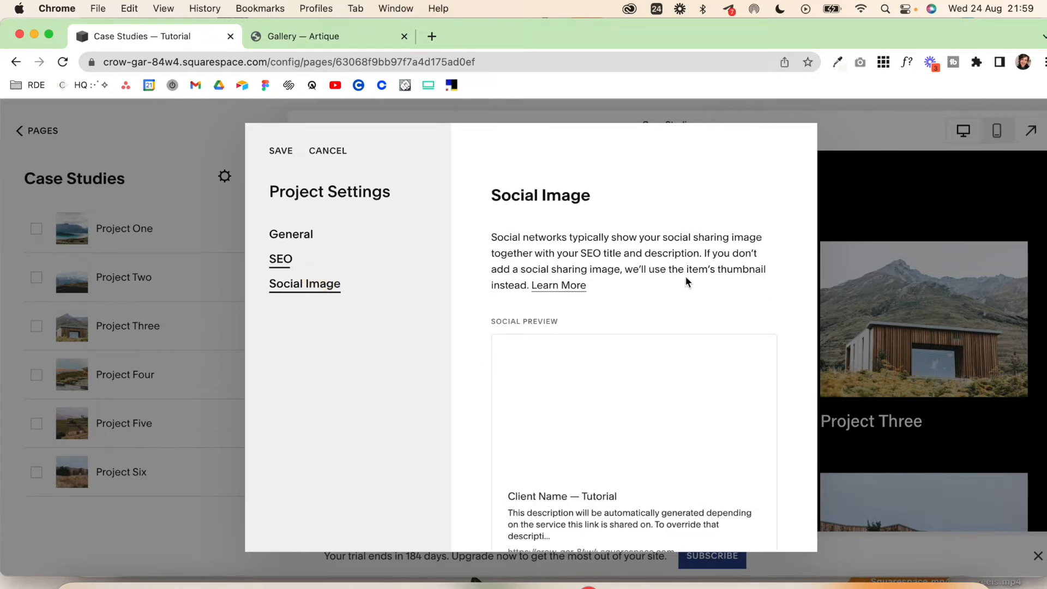
{"action": "scroll", "coordinate": [711, 365], "scroll_direction": "down", "scroll_amount": 5}
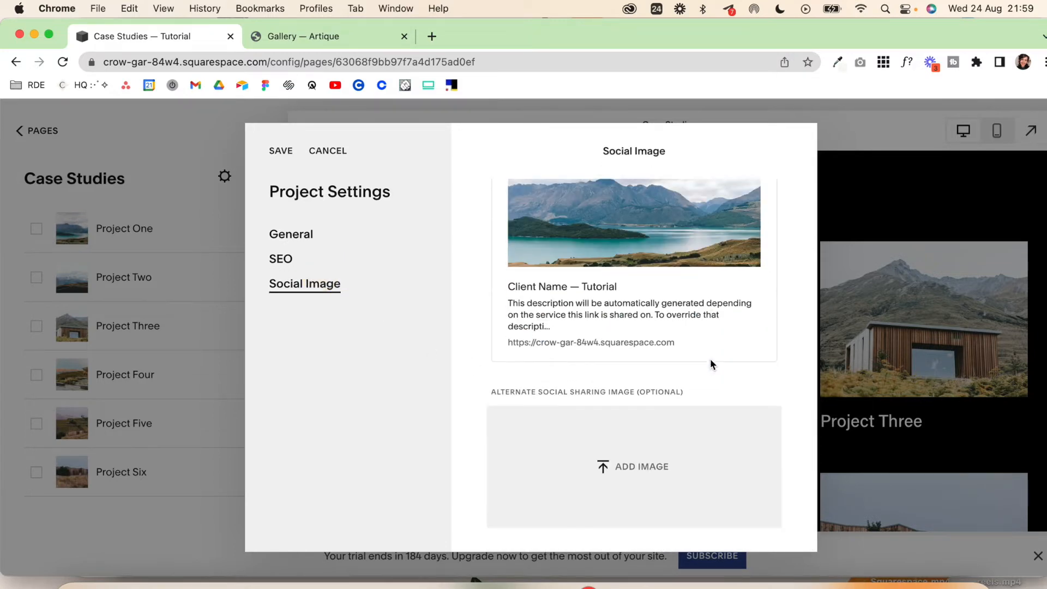
{"action": "left_click", "coordinate": [282, 152]}
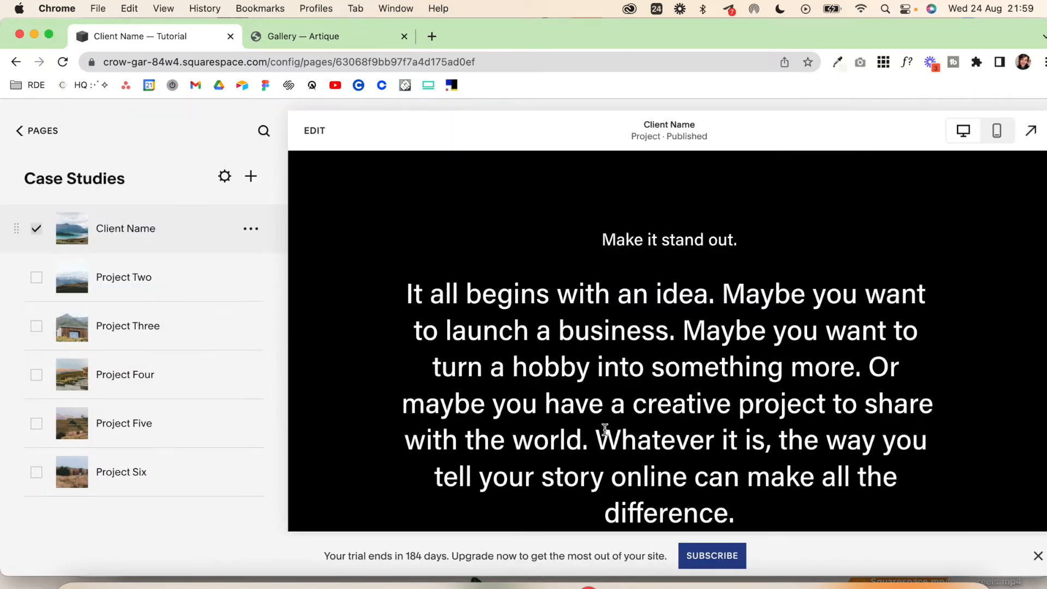
{"action": "scroll", "coordinate": [605, 430], "scroll_direction": "down", "scroll_amount": 10}
{"action": "scroll", "coordinate": [604, 431], "scroll_direction": "up", "scroll_amount": 10}
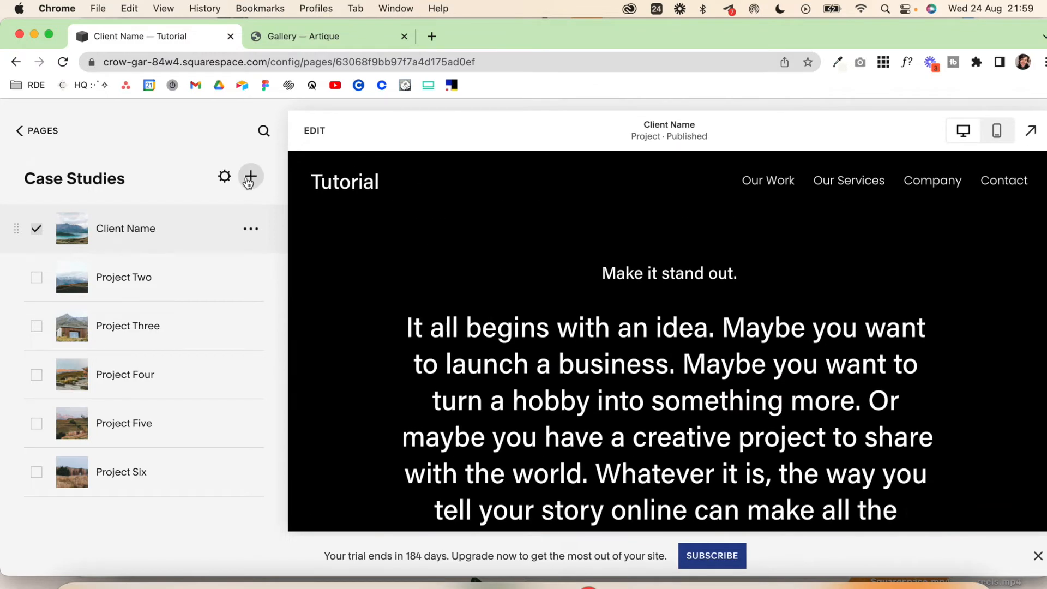
Step: Add a blank project to Case Studies with default settings and place it directly below Client Name
{"action": "left_click", "coordinate": [251, 177]}
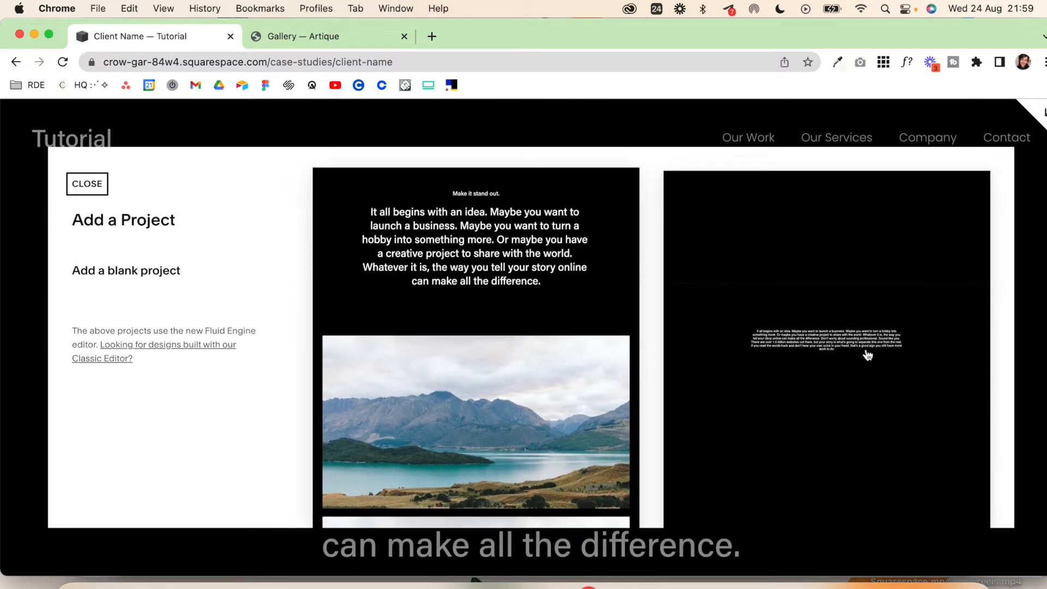
{"action": "scroll", "coordinate": [807, 305], "scroll_direction": "down", "scroll_amount": 8}
{"action": "scroll", "coordinate": [868, 355], "scroll_direction": "down", "scroll_amount": 10}
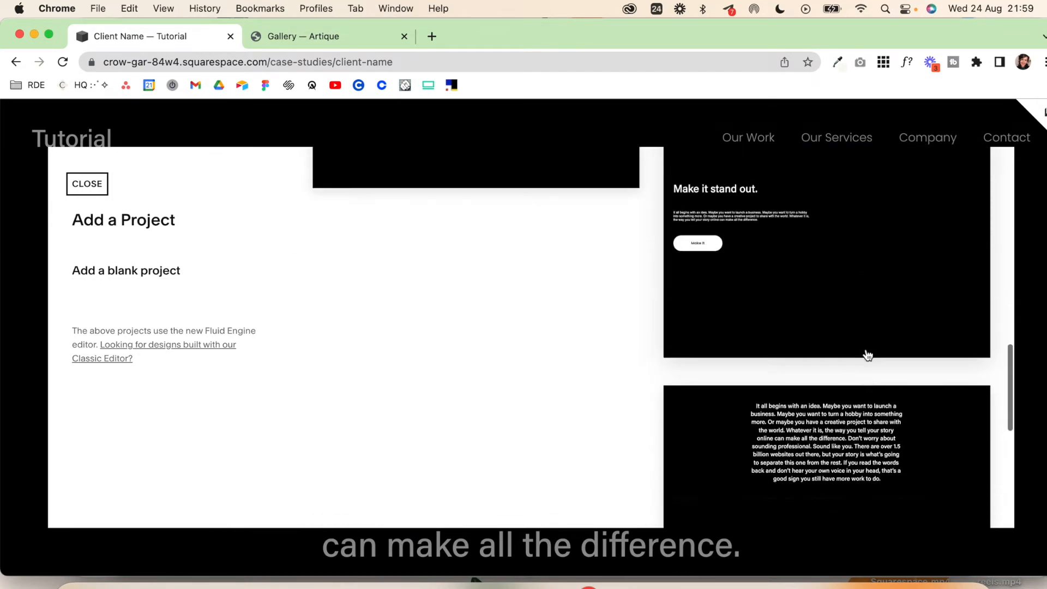
{"action": "left_click", "coordinate": [170, 271]}
{"action": "scroll", "coordinate": [519, 343], "scroll_direction": "down", "scroll_amount": 5}
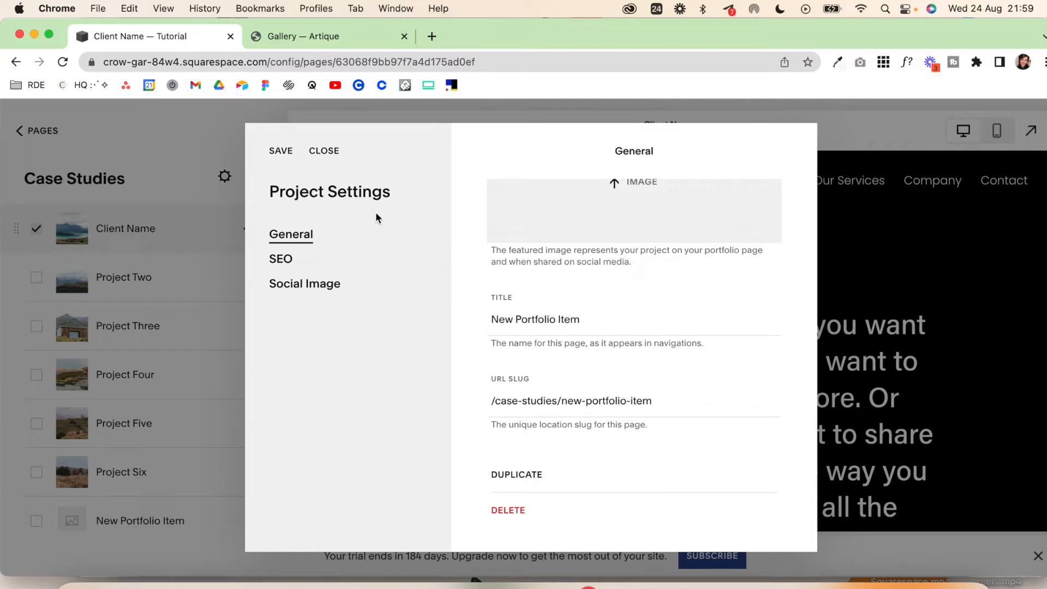
{"action": "left_click", "coordinate": [289, 155]}
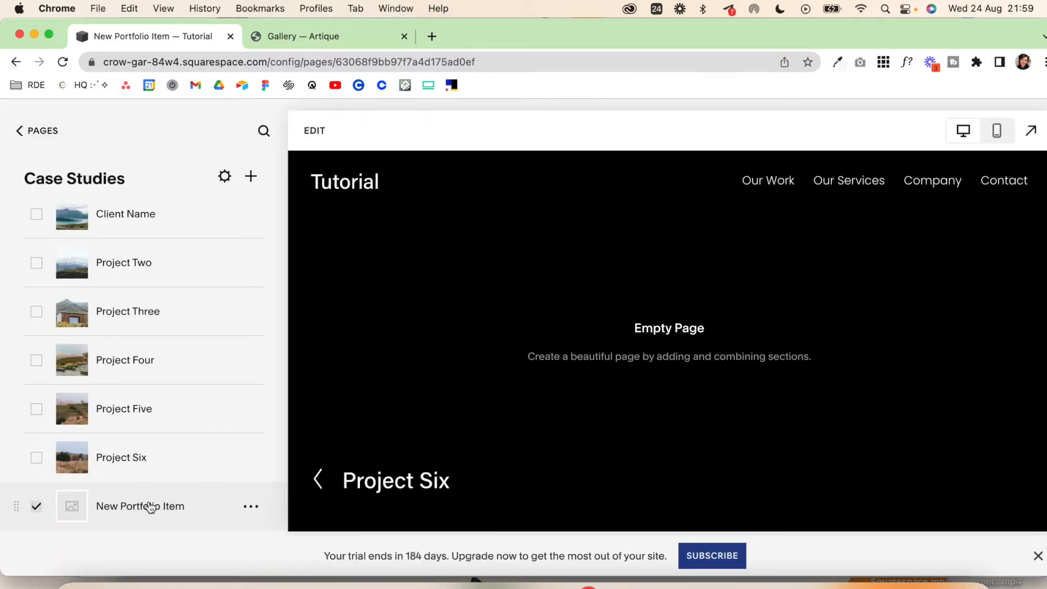
{"action": "left_click_drag", "start_coordinate": [15, 508], "coordinate": [33, 258]}
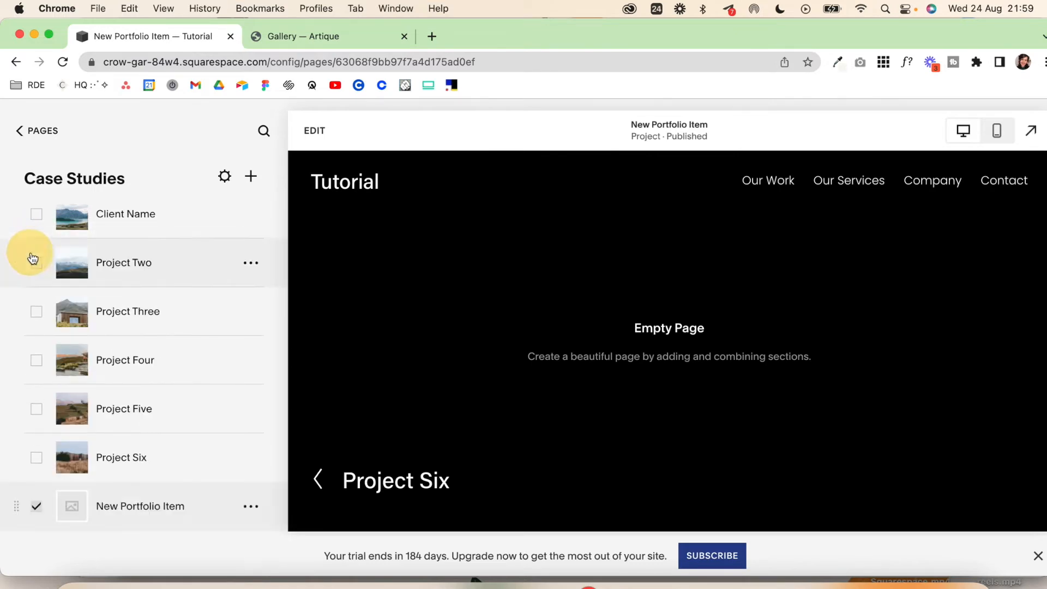
Step: Open the empty New Portfolio Item page for editing and look through the Portfolios section layouts
{"action": "left_click", "coordinate": [322, 135]}
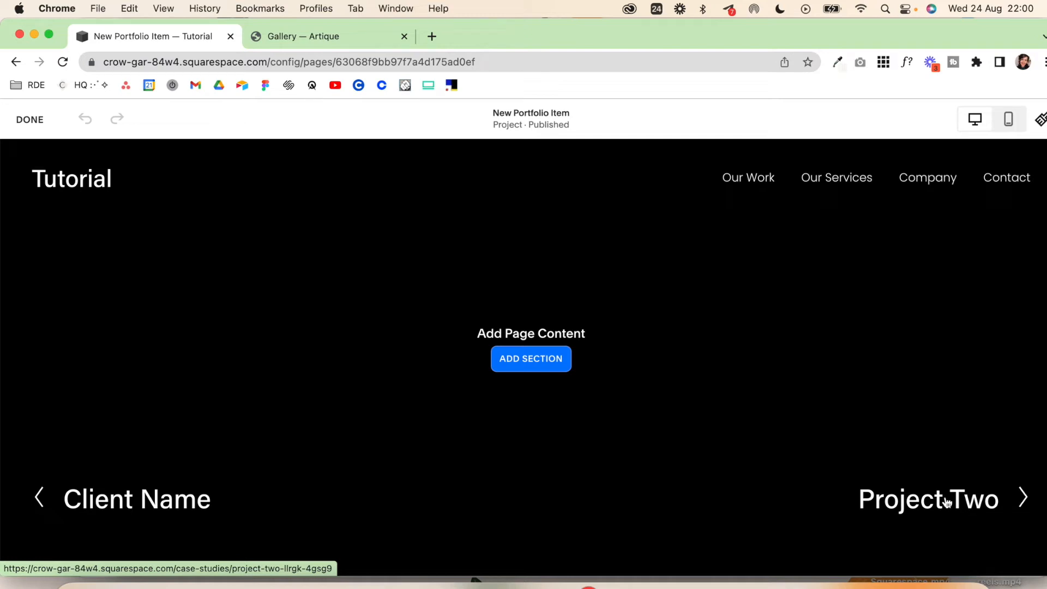
{"action": "left_click", "coordinate": [527, 360]}
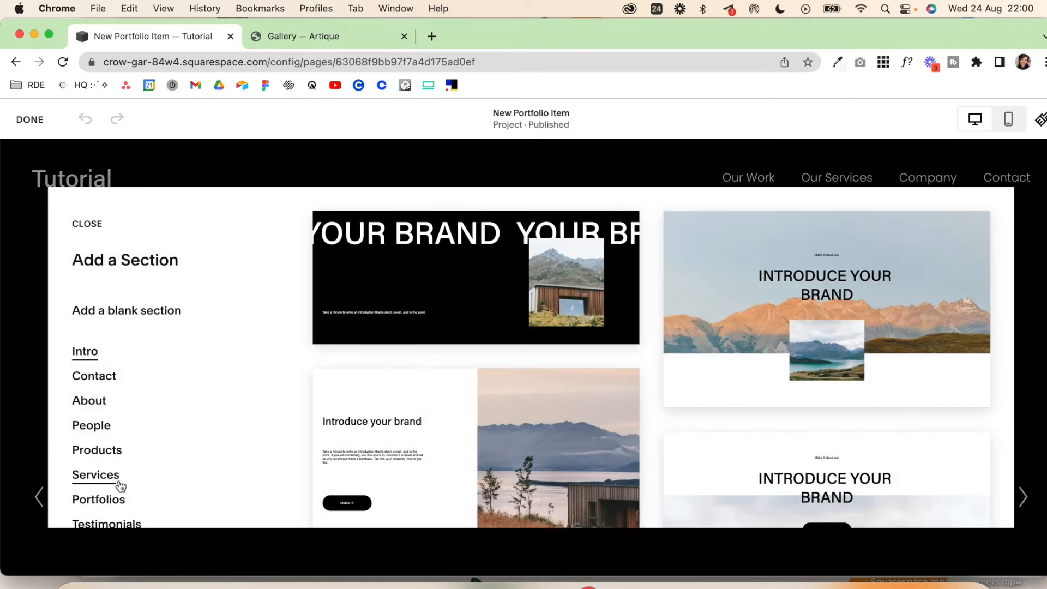
{"action": "scroll", "coordinate": [121, 486], "scroll_direction": "down", "scroll_amount": 2}
{"action": "left_click", "coordinate": [113, 423]}
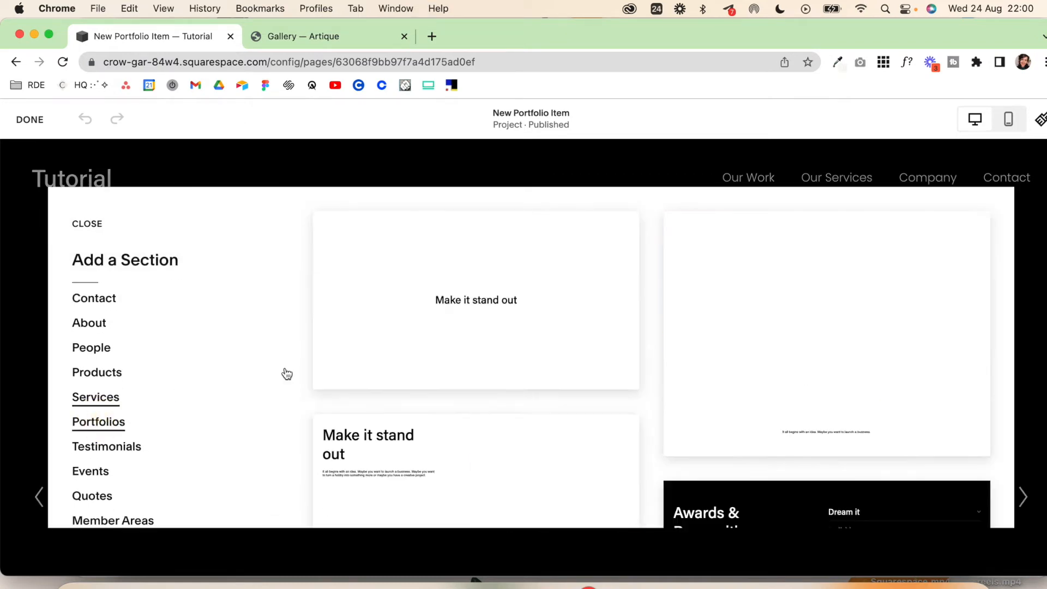
{"action": "scroll", "coordinate": [555, 390], "scroll_direction": "down", "scroll_amount": 10}
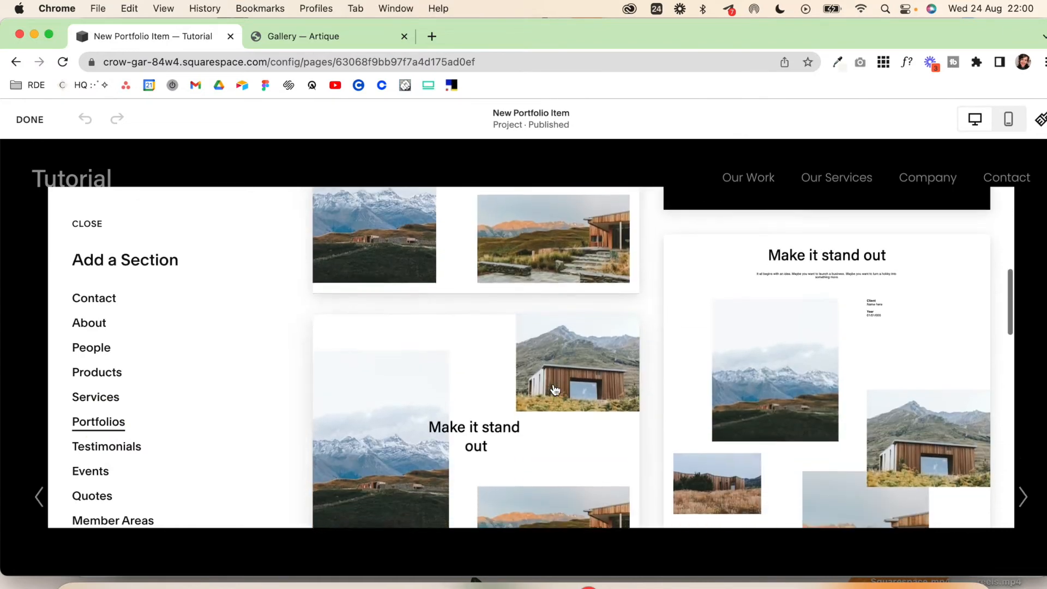
{"action": "scroll", "coordinate": [555, 389], "scroll_direction": "down", "scroll_amount": 5}
{"action": "scroll", "coordinate": [555, 390], "scroll_direction": "up", "scroll_amount": 3}
{"action": "scroll", "coordinate": [555, 390], "scroll_direction": "up", "scroll_amount": 6}
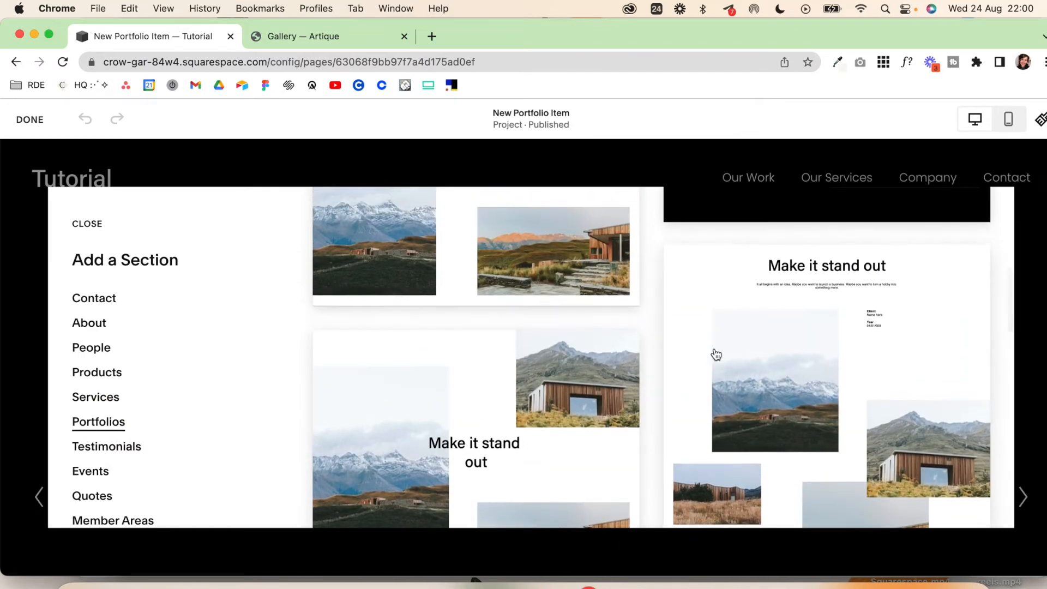
{"action": "scroll", "coordinate": [715, 355], "scroll_direction": "down", "scroll_amount": 3}
{"action": "scroll", "coordinate": [715, 355], "scroll_direction": "up", "scroll_amount": 5}
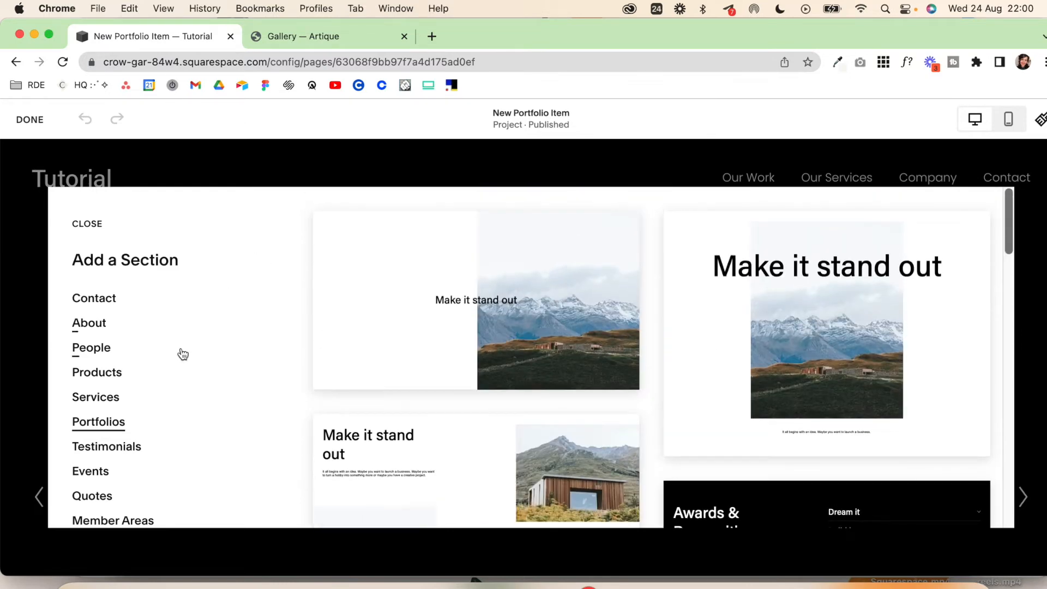
{"action": "scroll", "coordinate": [183, 355], "scroll_direction": "up", "scroll_amount": 3}
Step: Add a blank section with a Heading 1 text block reading "Client Name", widen the block and centre its text vertically
{"action": "left_click", "coordinate": [147, 309]}
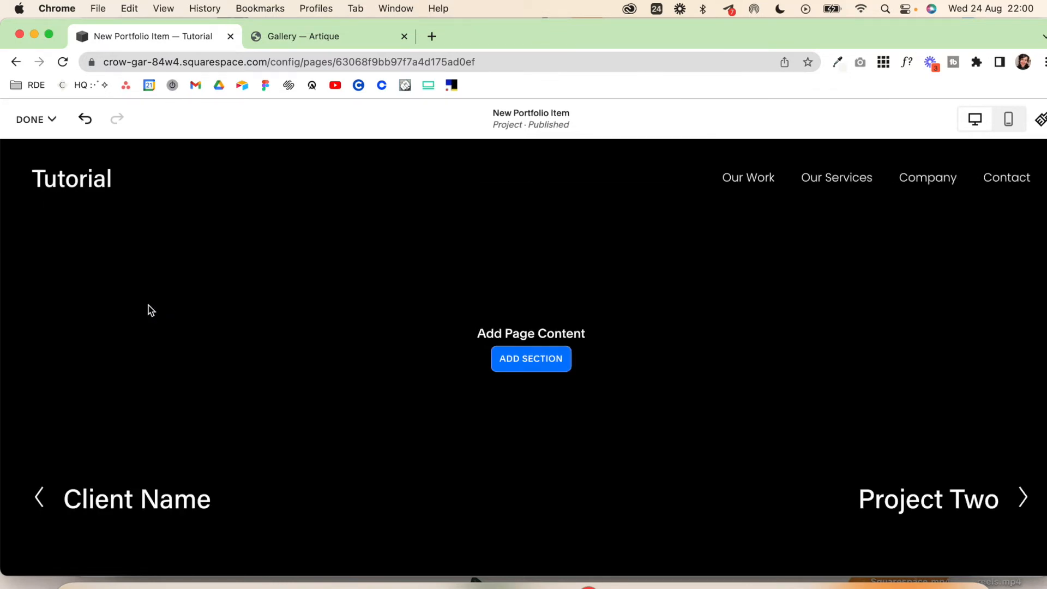
{"action": "left_click", "coordinate": [92, 287]}
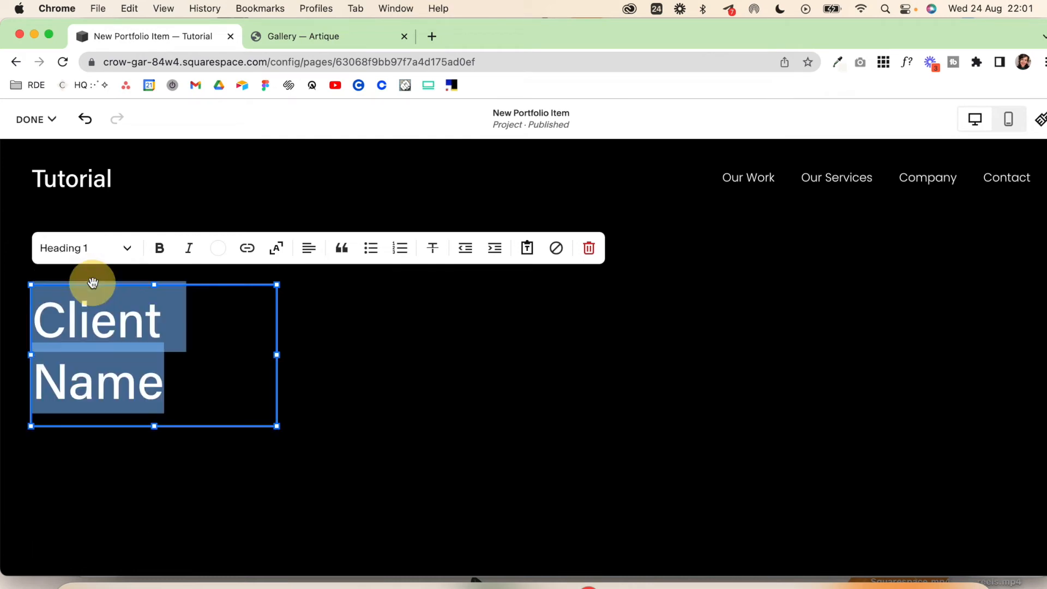
{"action": "left_click_drag", "start_coordinate": [282, 356], "coordinate": [484, 355]}
{"action": "key", "text": "g"}
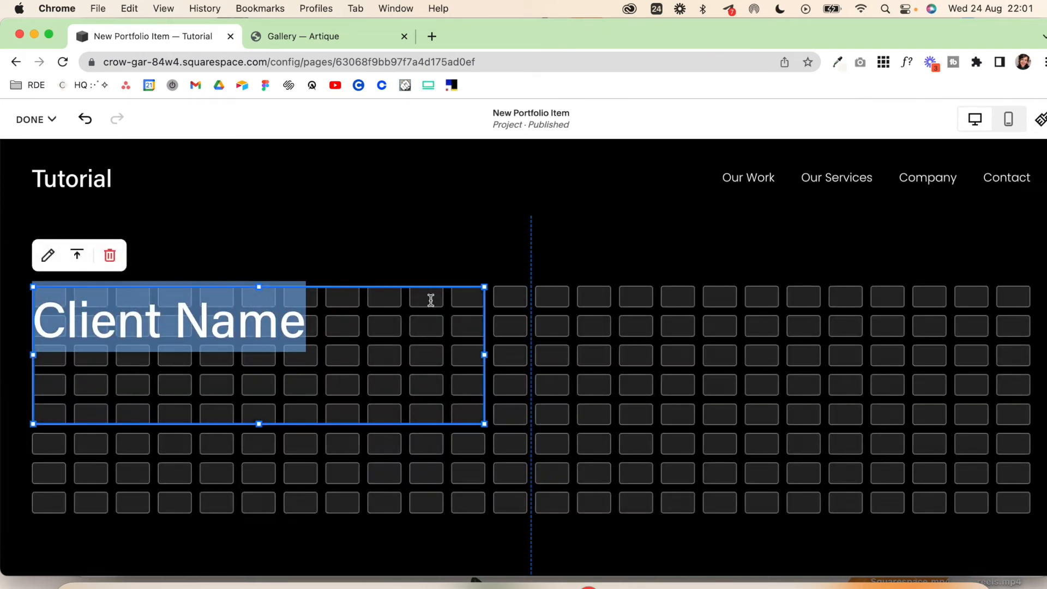
{"action": "left_click", "coordinate": [77, 255]}
{"action": "left_click", "coordinate": [78, 292]}
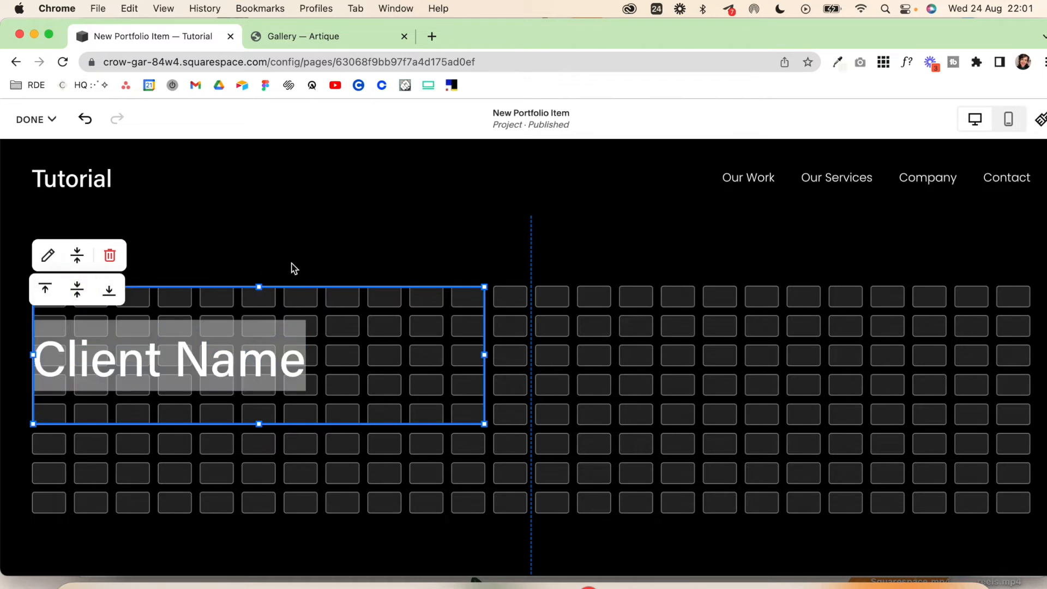
Step: Move the "Client Name" heading to the middle of its section and shorten the section to three grid rows
{"action": "triple_click", "coordinate": [80, 367]}
{"action": "left_click", "coordinate": [309, 287]}
{"action": "left_click_drag", "start_coordinate": [231, 327], "coordinate": [532, 337]}
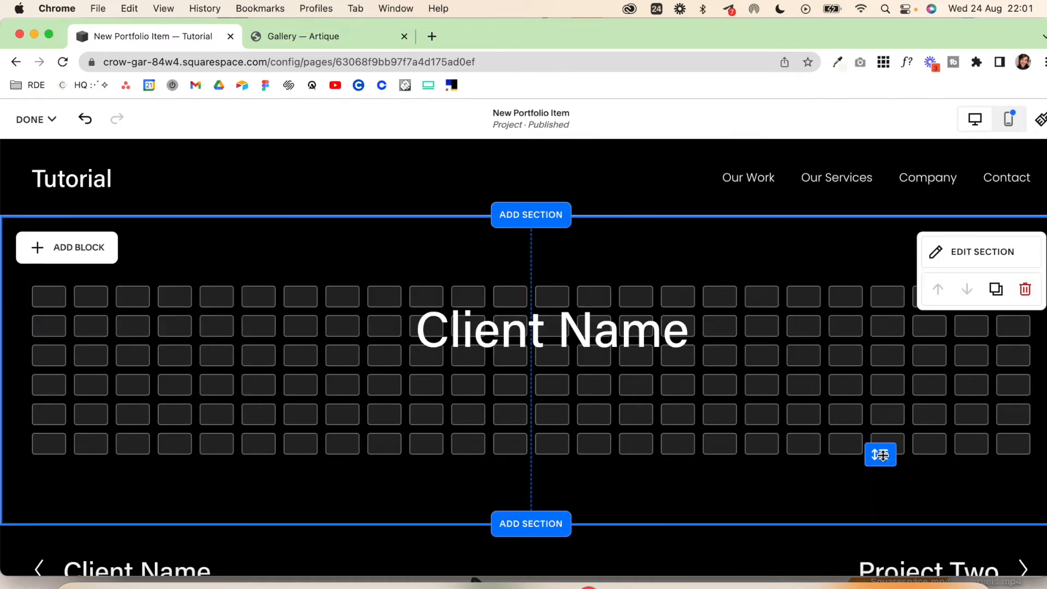
{"action": "left_click_drag", "start_coordinate": [881, 453], "coordinate": [884, 381]}
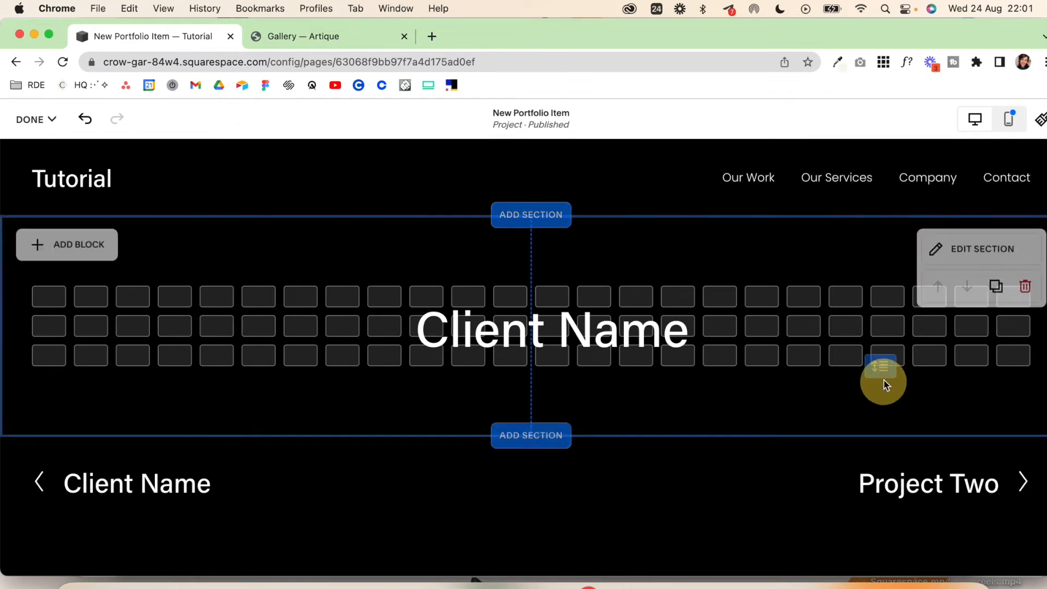
Step: Add the "Introduce your brand" split text-and-image section below the Client Name section and change its heading to "About the Client"
{"action": "left_click", "coordinate": [551, 437]}
{"action": "scroll", "coordinate": [473, 441], "scroll_direction": "down", "scroll_amount": 5}
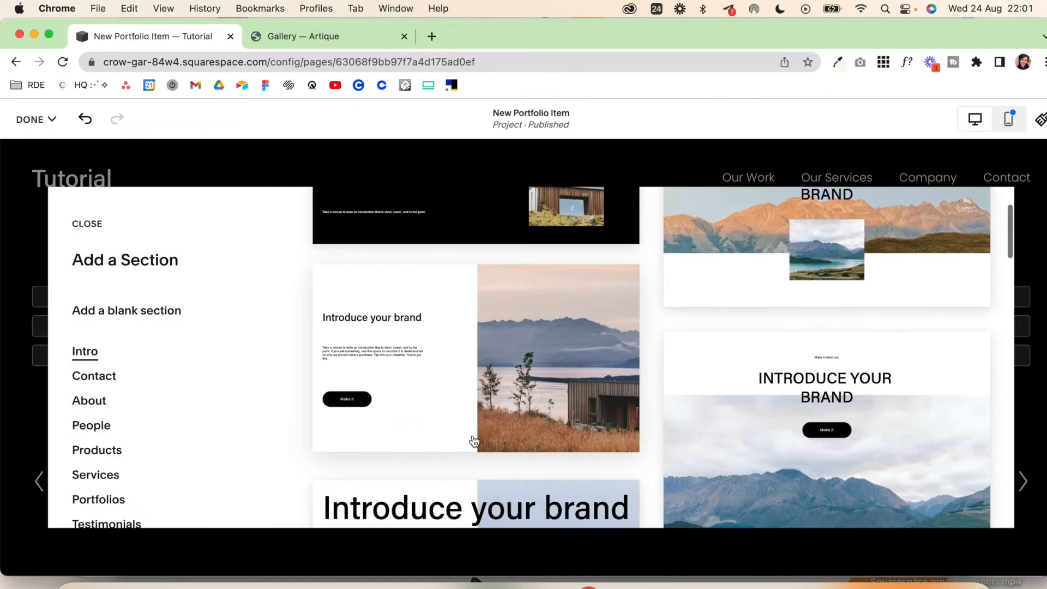
{"action": "scroll", "coordinate": [473, 441], "scroll_direction": "up", "scroll_amount": 3}
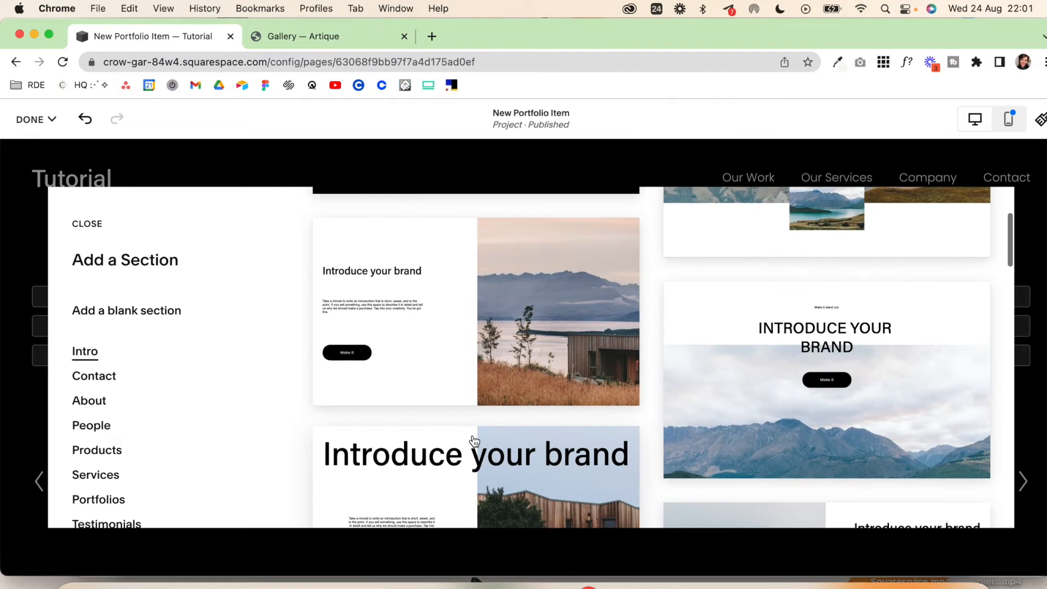
{"action": "left_click", "coordinate": [445, 303]}
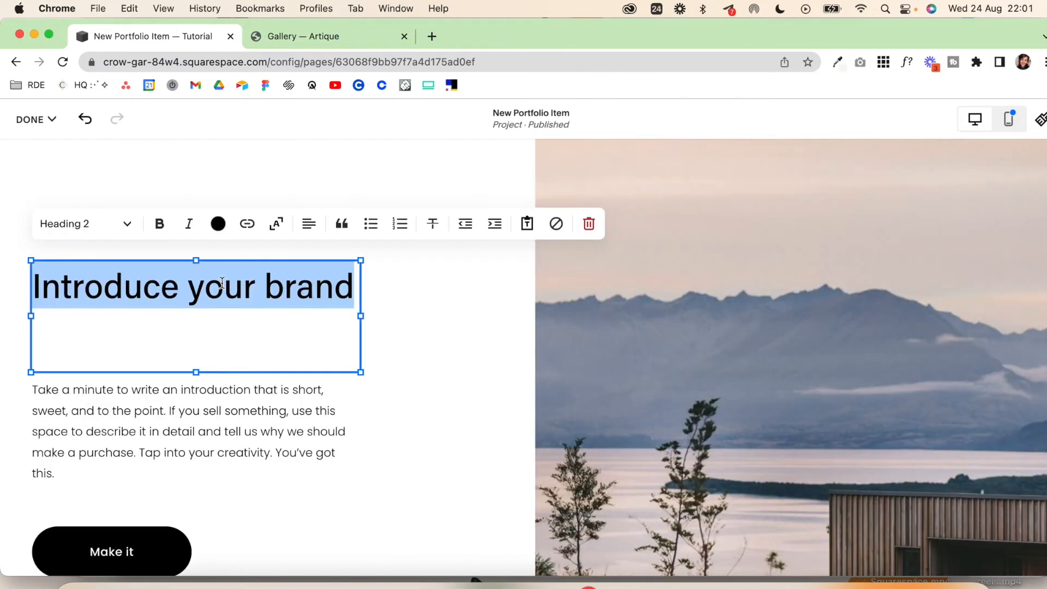
{"action": "type", "text": "a"}
{"action": "key", "text": "BackSpace"}
{"action": "type", "text": "Ab"}
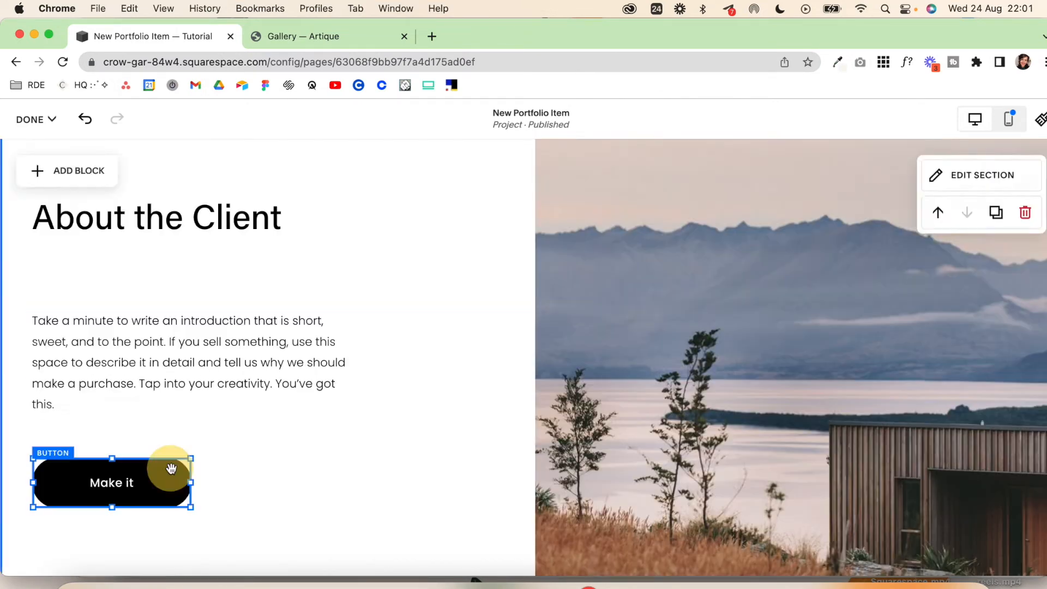
Step: Remove the "Make it" button from the About the Client section
{"action": "left_click", "coordinate": [170, 472]}
{"action": "left_click", "coordinate": [151, 427]}
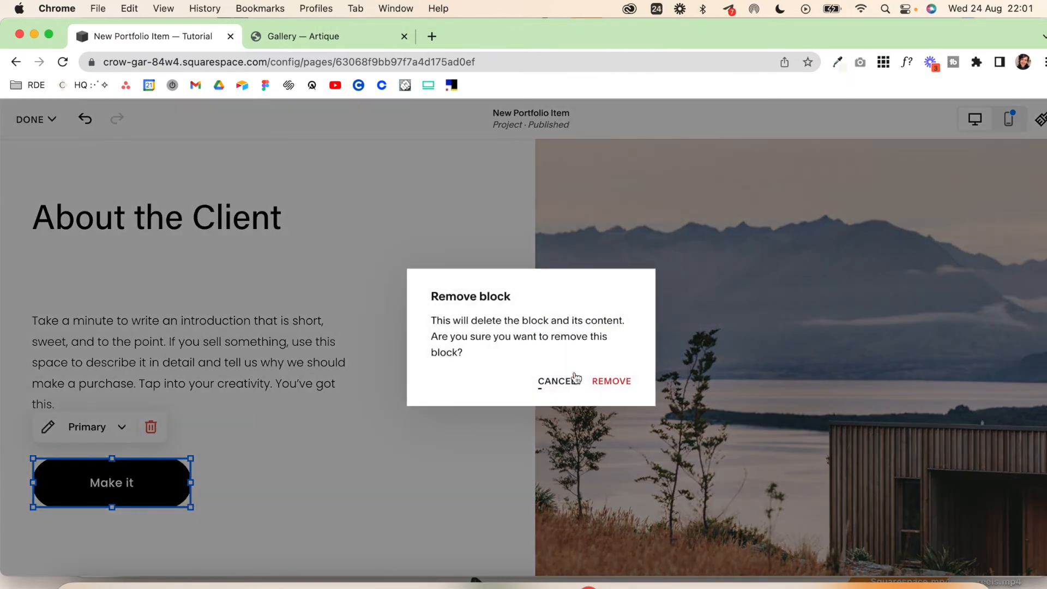
{"action": "left_click", "coordinate": [610, 379]}
Step: Add the black centred-text Intro section below About the Client and title it "The Problem"
{"action": "scroll", "coordinate": [546, 436], "scroll_direction": "down", "scroll_amount": 3}
{"action": "left_click", "coordinate": [529, 481]}
{"action": "scroll", "coordinate": [526, 415], "scroll_direction": "down", "scroll_amount": 5}
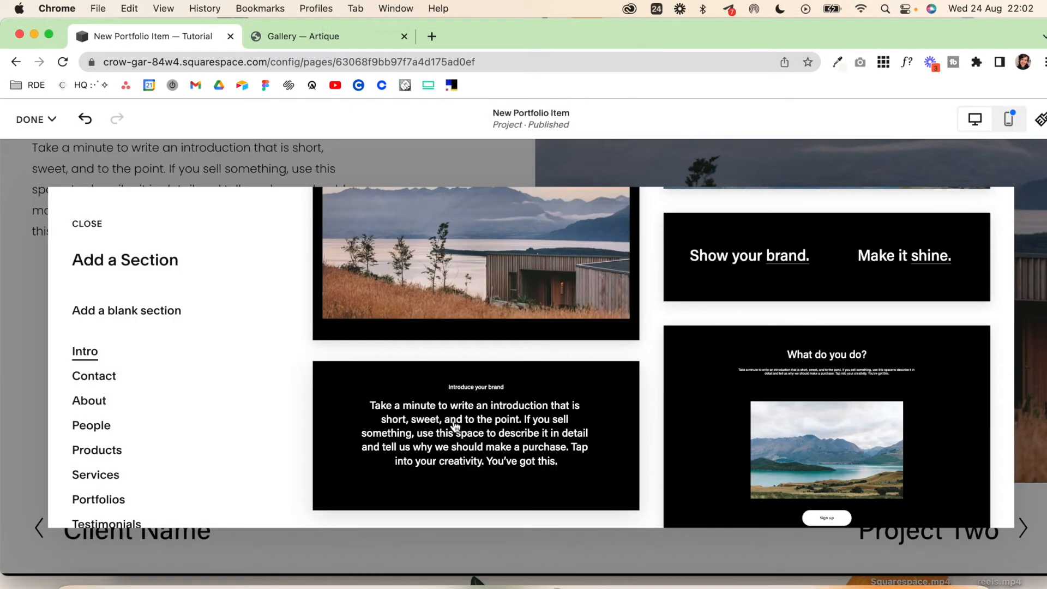
{"action": "left_click", "coordinate": [453, 420]}
{"action": "type", "text": "The Prob"}
{"action": "type", "text": "lem"}
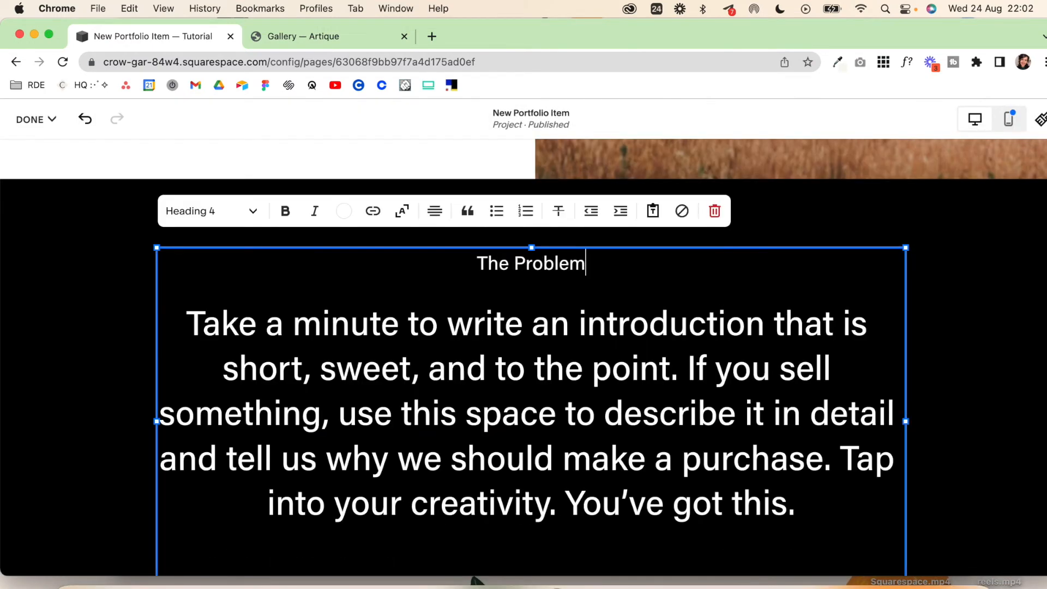
{"action": "left_click", "coordinate": [860, 212]}
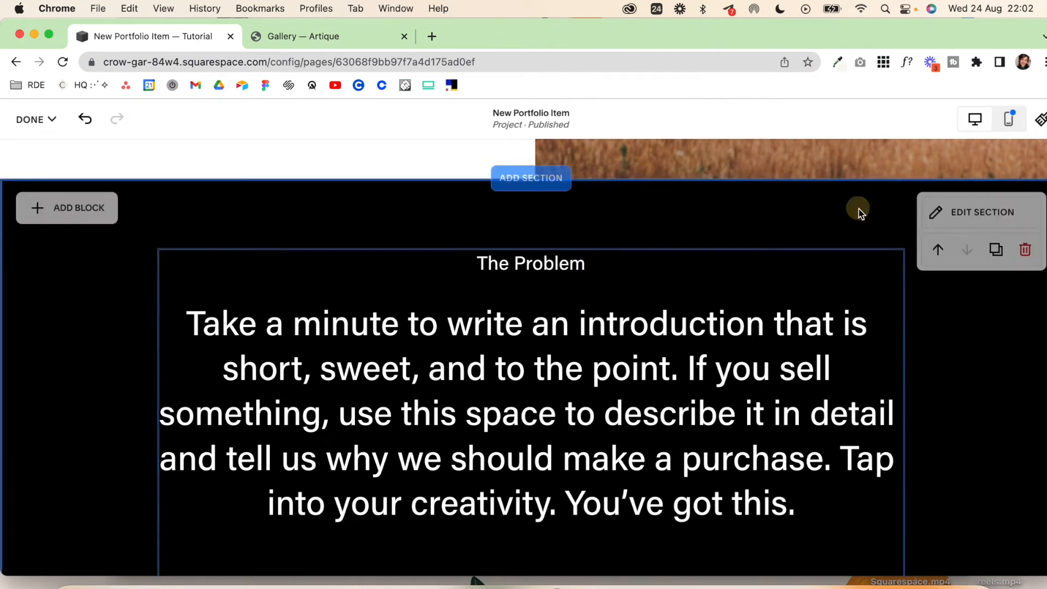
Step: Add another split text-and-image Intro section below The Problem and title it "The Solution"
{"action": "scroll", "coordinate": [519, 395], "scroll_direction": "down", "scroll_amount": 5}
{"action": "left_click", "coordinate": [519, 395]}
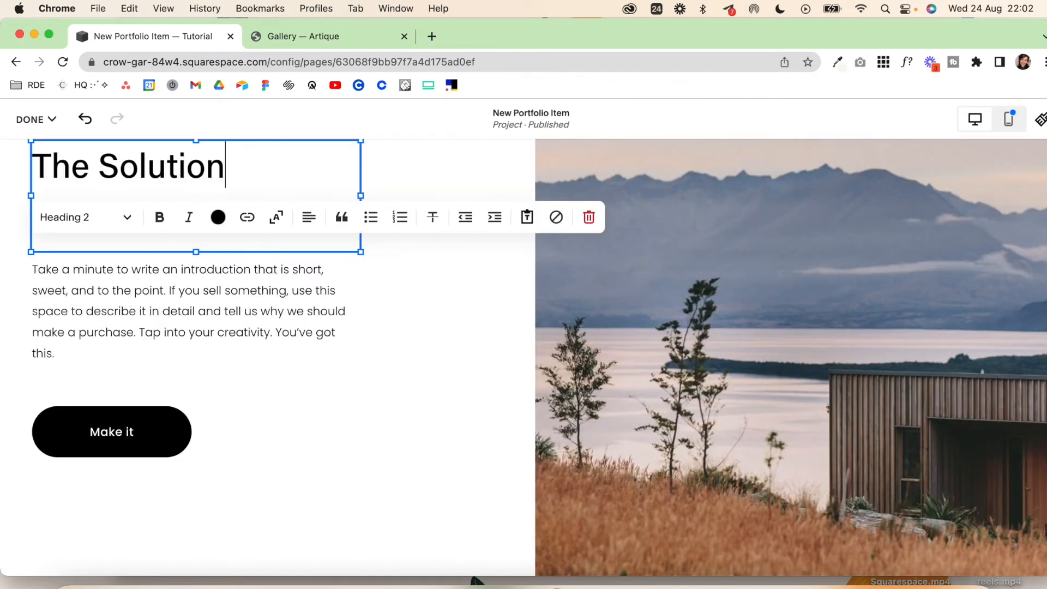
{"action": "left_click", "coordinate": [280, 397]}
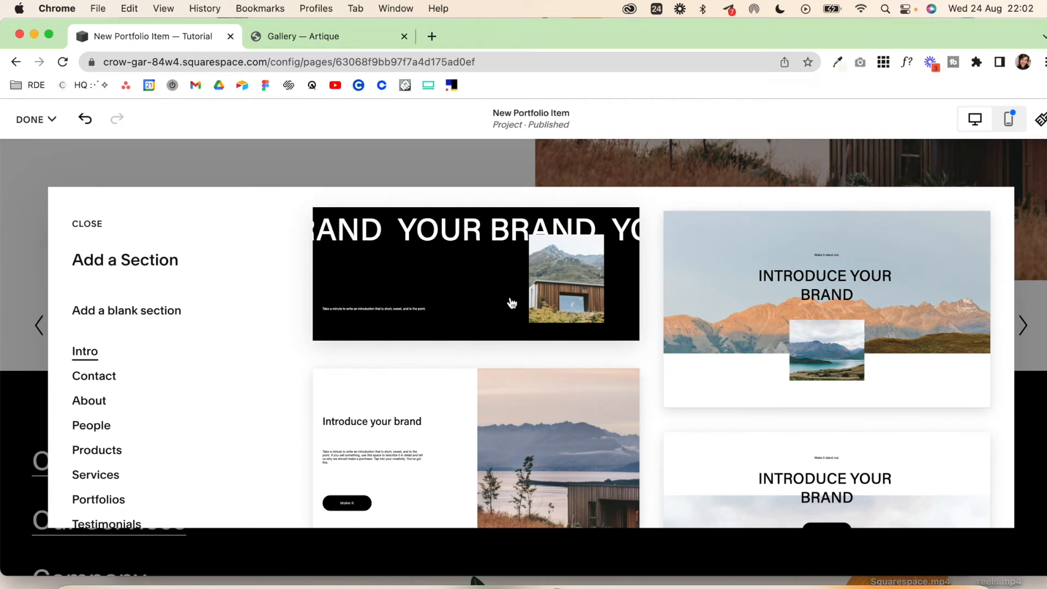
Step: Add the three-image "Our Services" layout with a Book Now button from the Services sections below The Solution
{"action": "scroll", "coordinate": [397, 346], "scroll_direction": "up", "scroll_amount": 1}
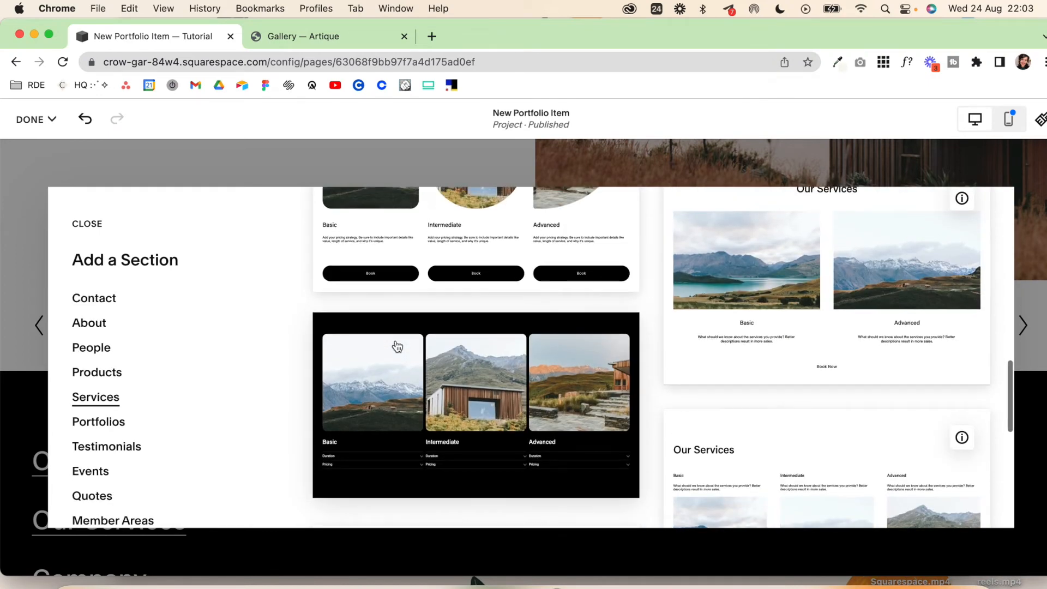
{"action": "scroll", "coordinate": [398, 345], "scroll_direction": "down", "scroll_amount": 2}
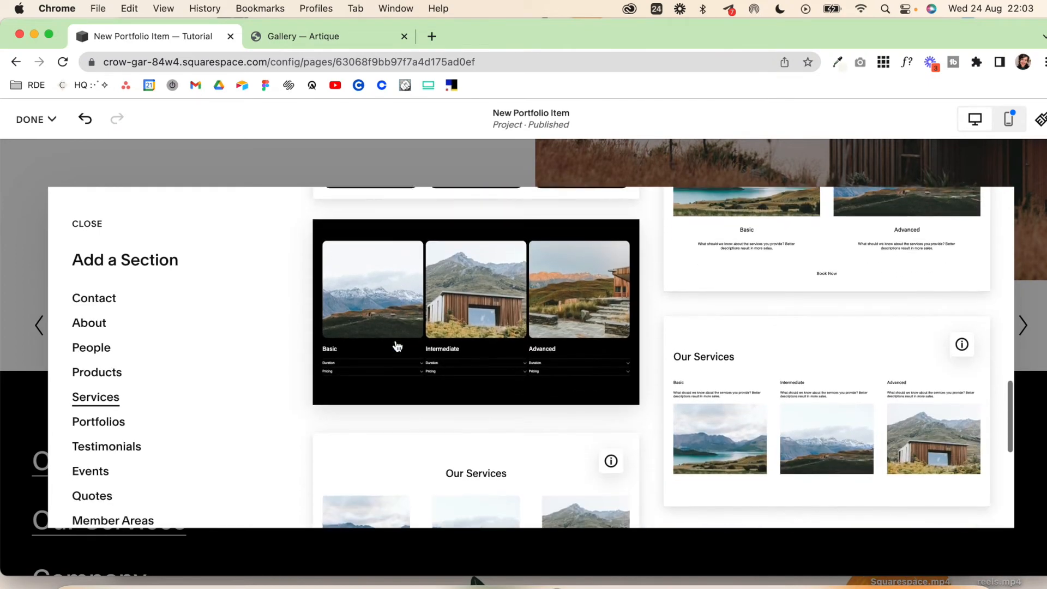
{"action": "scroll", "coordinate": [529, 280], "scroll_direction": "down", "scroll_amount": 4}
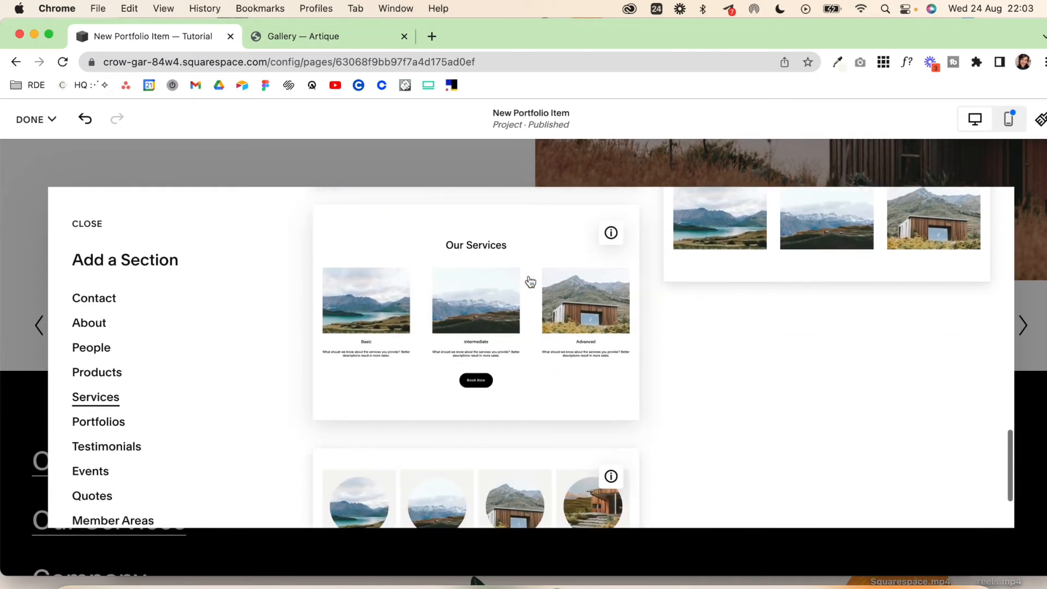
{"action": "left_click", "coordinate": [475, 281]}
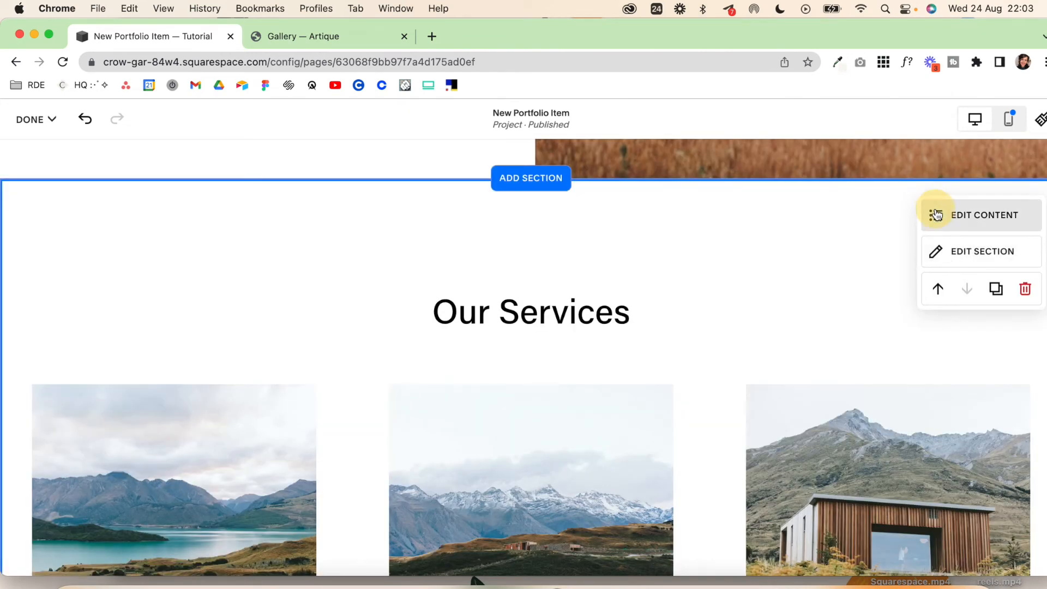
Step: Change the "Our Services" section title to "The Result"
{"action": "left_click", "coordinate": [937, 211]}
{"action": "left_click", "coordinate": [907, 218]}
{"action": "left_click", "coordinate": [918, 297]}
{"action": "key", "text": "super+a"}
{"action": "type", "text": "The Result"}
{"action": "left_click", "coordinate": [840, 220]}
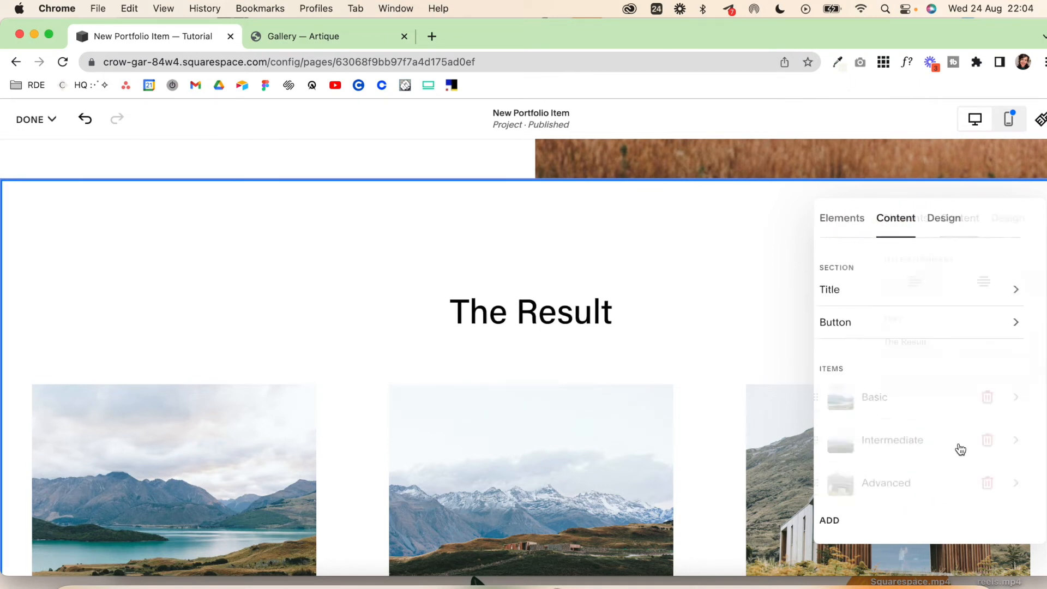
Step: Check the Basic item's image options in The Result section and look over its three items
{"action": "left_click", "coordinate": [908, 398]}
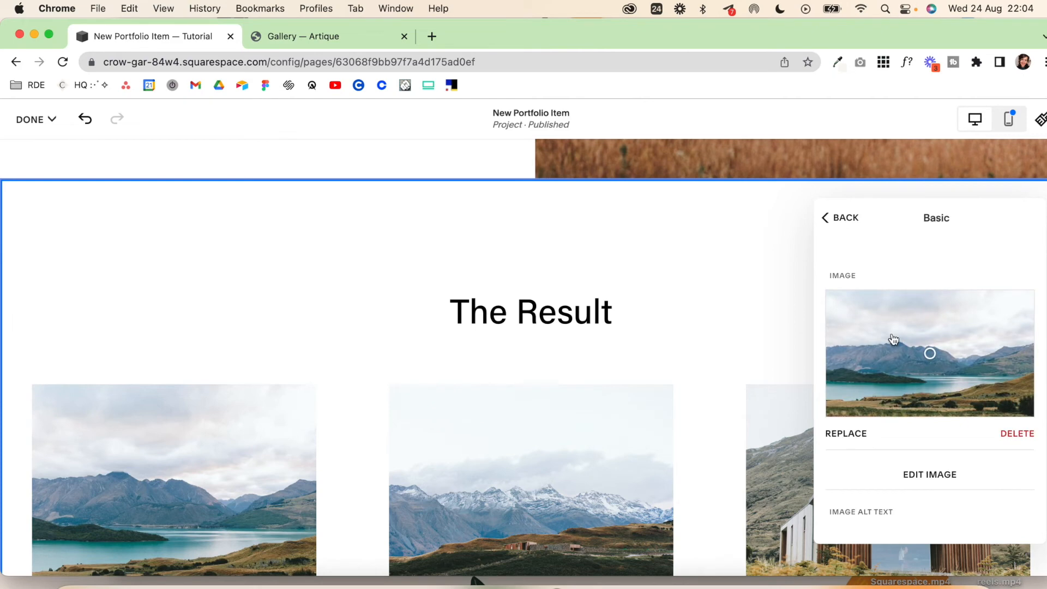
{"action": "left_click", "coordinate": [636, 371]}
{"action": "scroll", "coordinate": [636, 371], "scroll_direction": "down", "scroll_amount": 6}
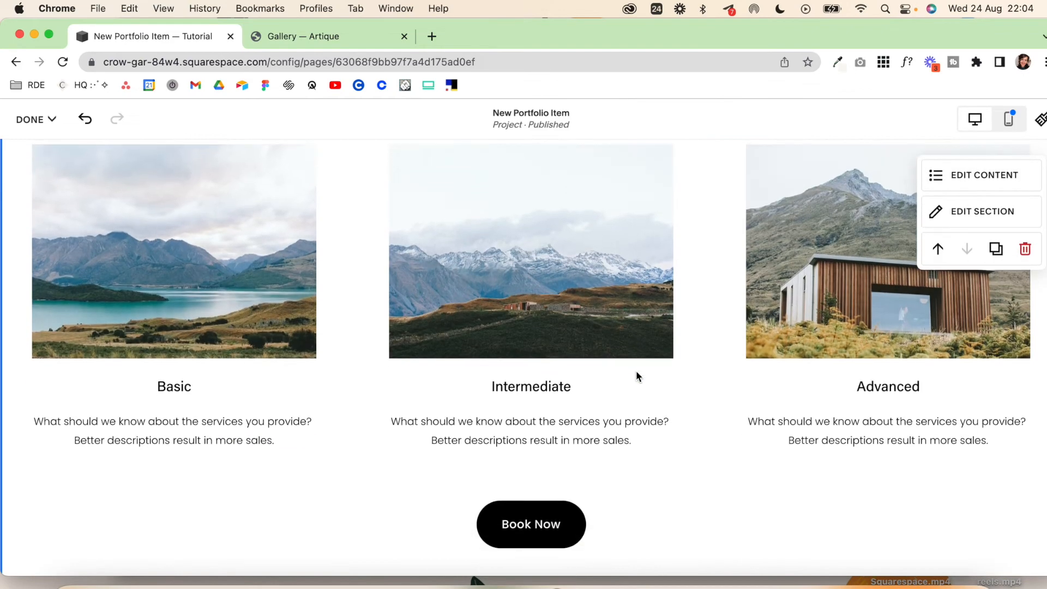
Step: Add a black section with a large centred introduction statement below The Result
{"action": "scroll", "coordinate": [548, 513], "scroll_direction": "down", "scroll_amount": 2}
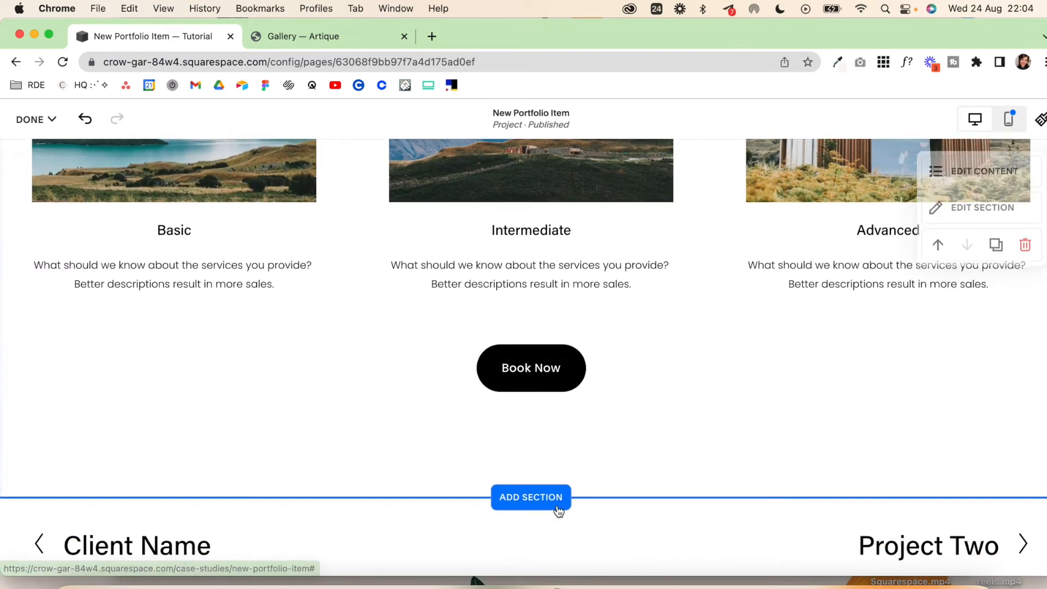
{"action": "left_click", "coordinate": [532, 498]}
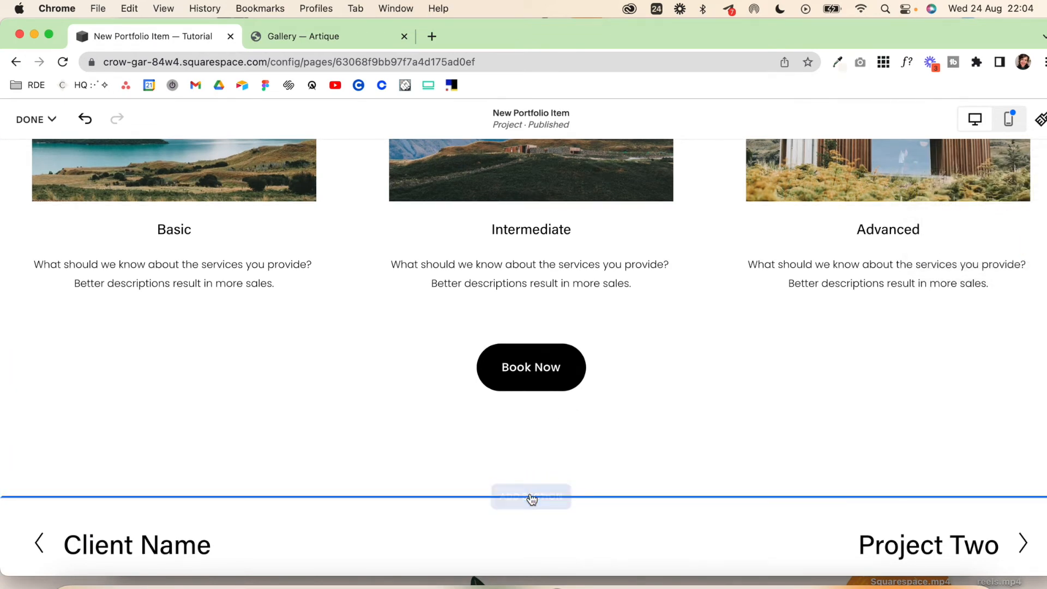
{"action": "scroll", "coordinate": [546, 327], "scroll_direction": "down", "scroll_amount": 3}
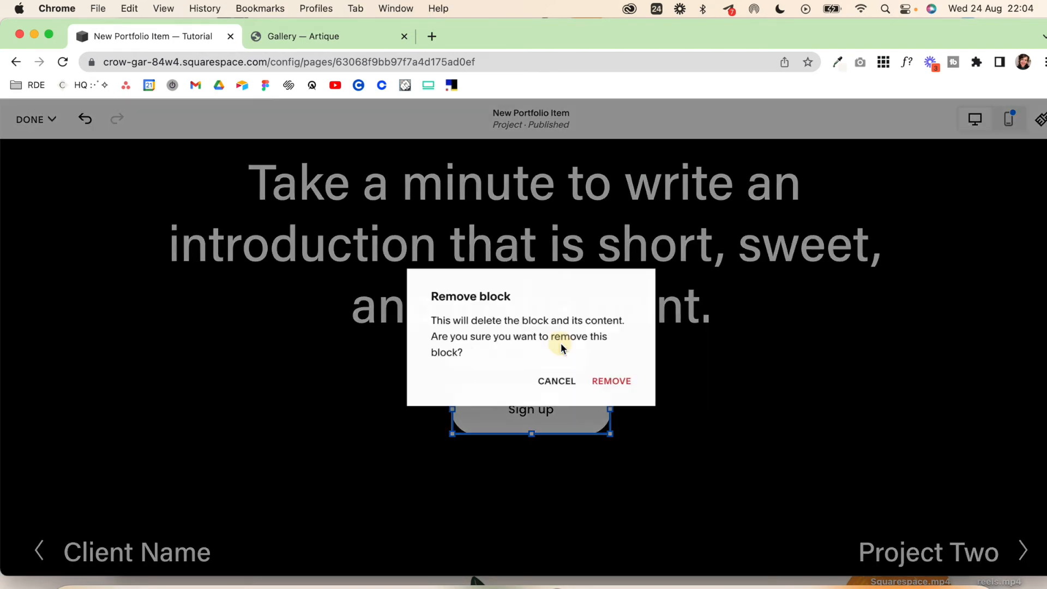
{"action": "left_click", "coordinate": [617, 384]}
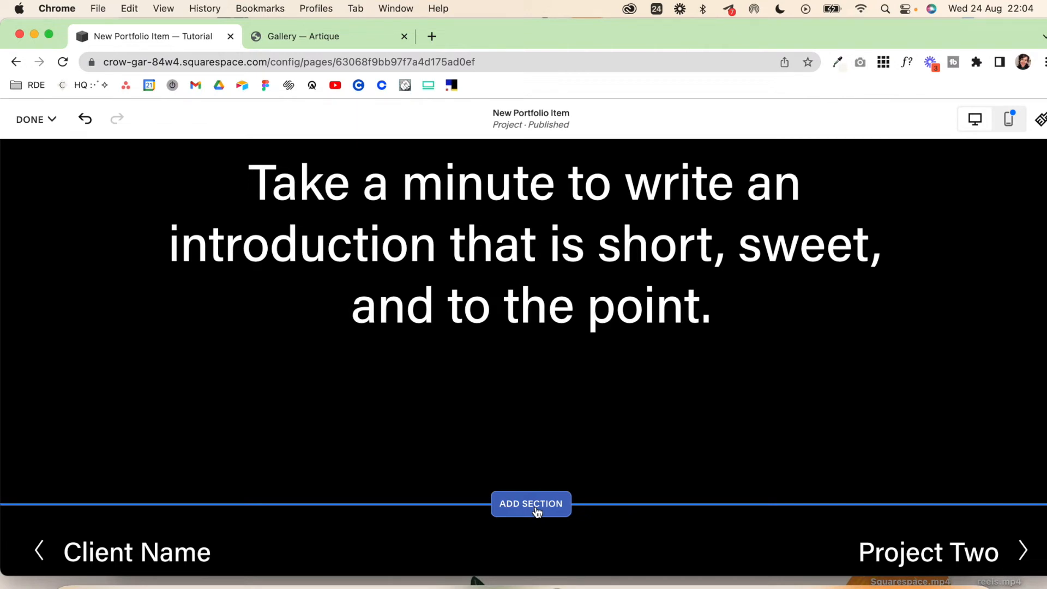
Step: Add a closing "Introduce your brand" split section with image at the page's end and select its "Make it" button
{"action": "left_click", "coordinate": [536, 511]}
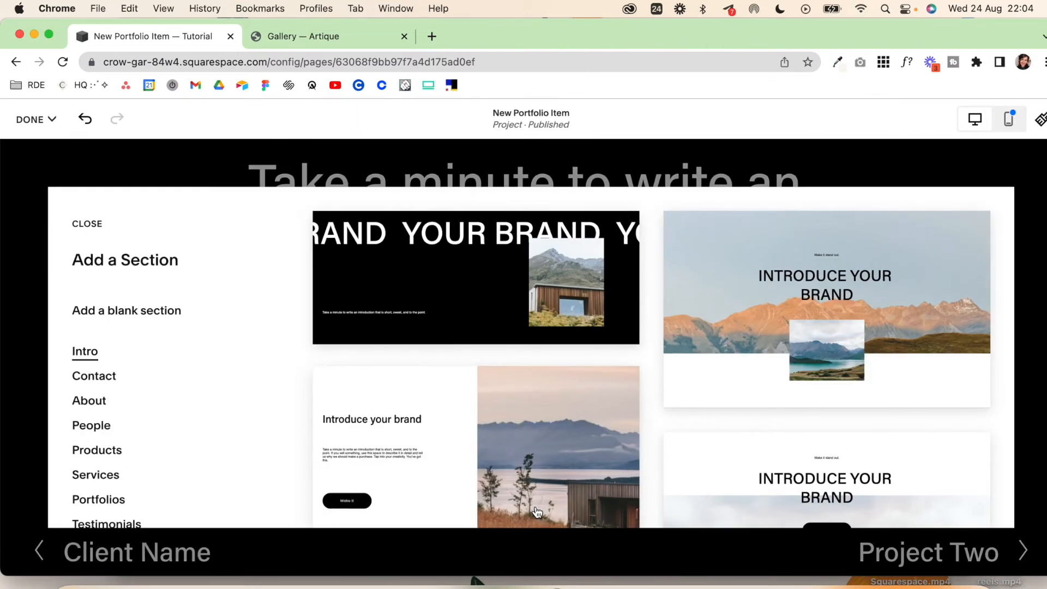
{"action": "scroll", "coordinate": [420, 301], "scroll_direction": "down", "scroll_amount": 3}
{"action": "left_click", "coordinate": [420, 301]}
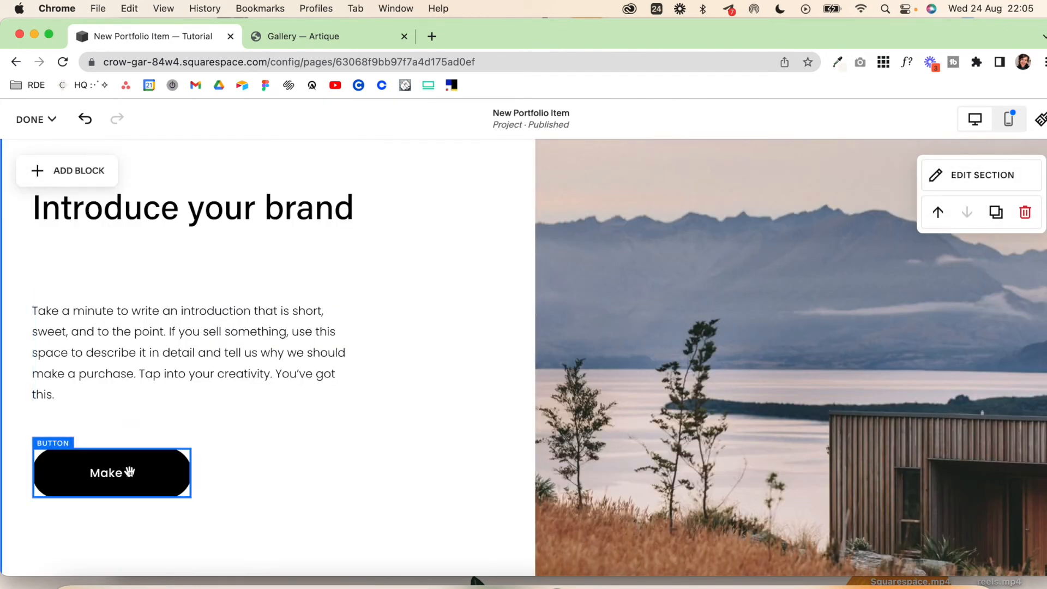
{"action": "left_click", "coordinate": [130, 472]}
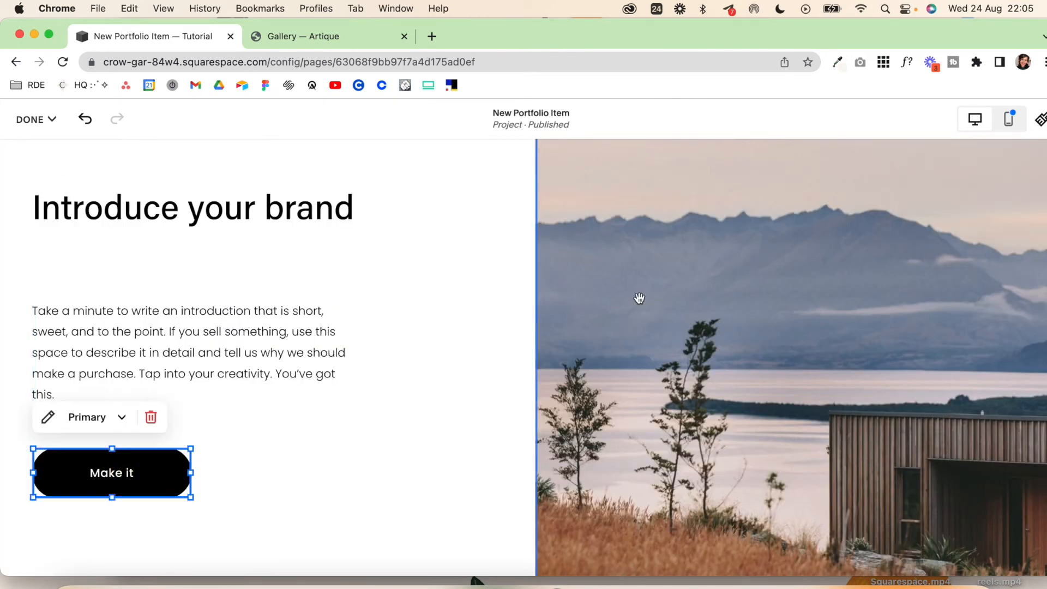
Step: Save the New Portfolio Item page and leave page editing
{"action": "scroll", "coordinate": [638, 299], "scroll_direction": "up", "scroll_amount": 5}
{"action": "left_click", "coordinate": [33, 121]}
{"action": "left_click", "coordinate": [196, 288]}
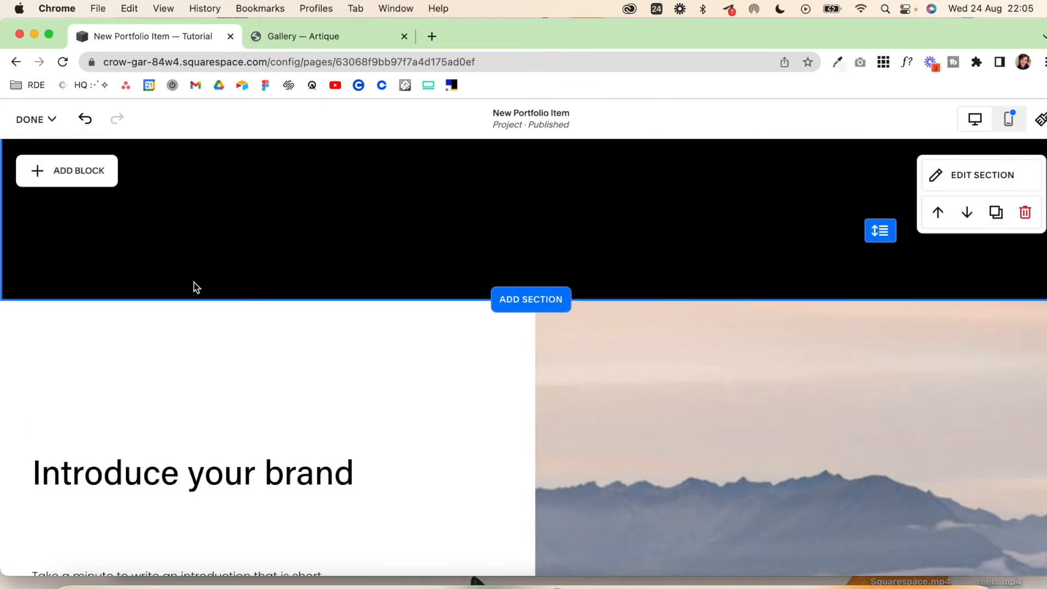
{"action": "left_click", "coordinate": [33, 118]}
{"action": "left_click", "coordinate": [36, 167]}
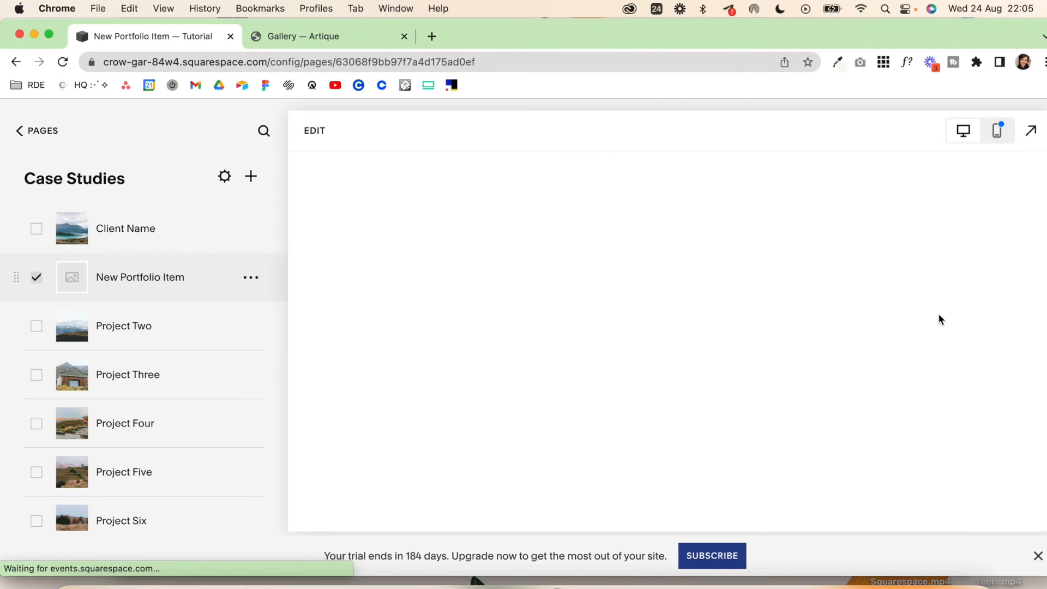
Step: Preview the New Portfolio Item page full screen on desktop, look over its sections and return to the page manager
{"action": "left_click", "coordinate": [1031, 130]}
{"action": "scroll", "coordinate": [858, 307], "scroll_direction": "down", "scroll_amount": 20}
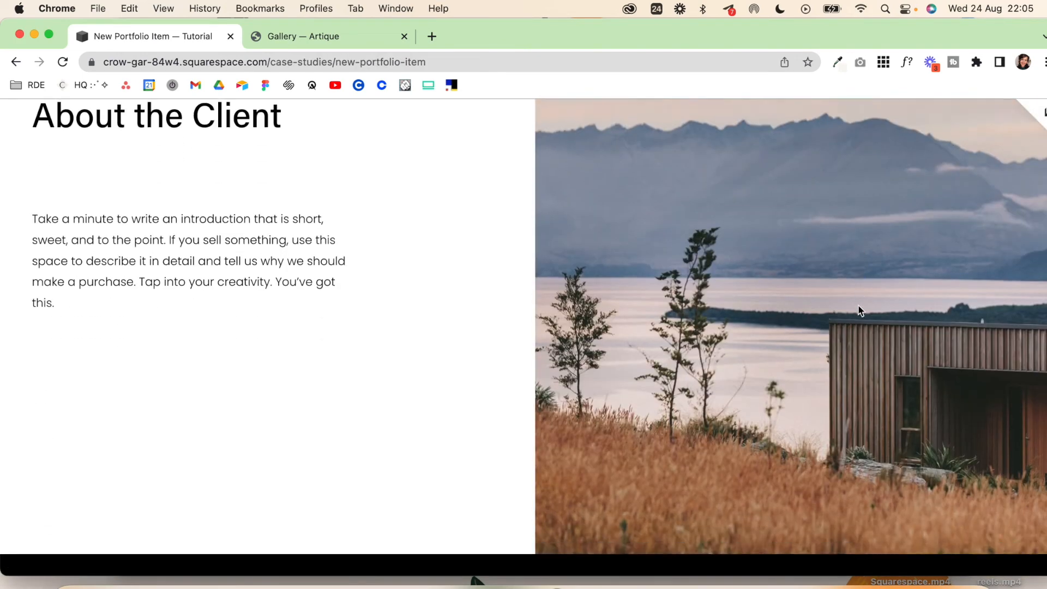
{"action": "scroll", "coordinate": [859, 308], "scroll_direction": "down", "scroll_amount": 20}
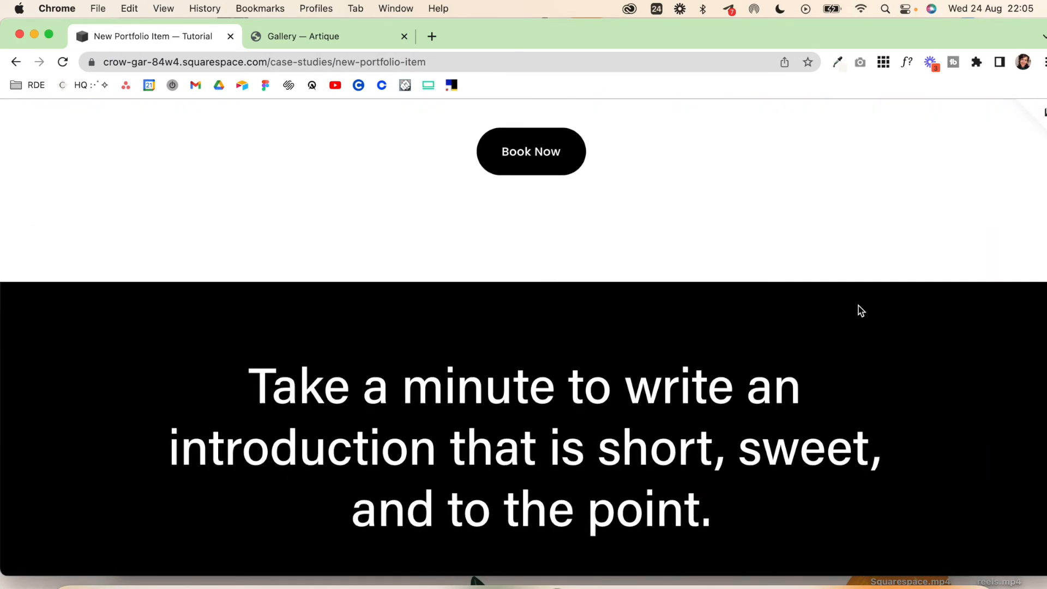
{"action": "scroll", "coordinate": [859, 308], "scroll_direction": "up", "scroll_amount": 3}
{"action": "scroll", "coordinate": [858, 309], "scroll_direction": "up", "scroll_amount": 20}
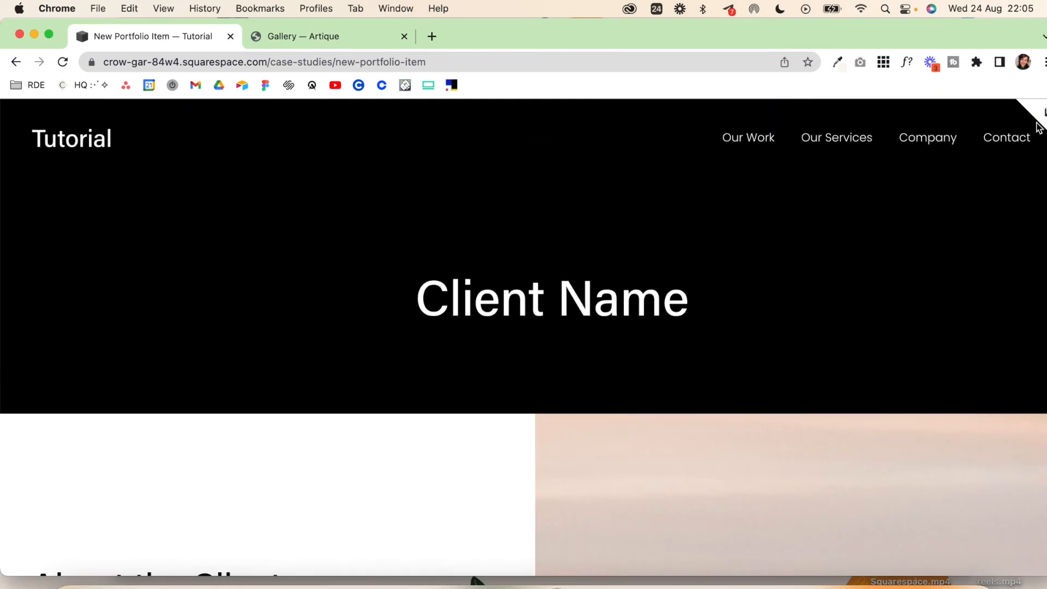
{"action": "left_click", "coordinate": [1039, 114]}
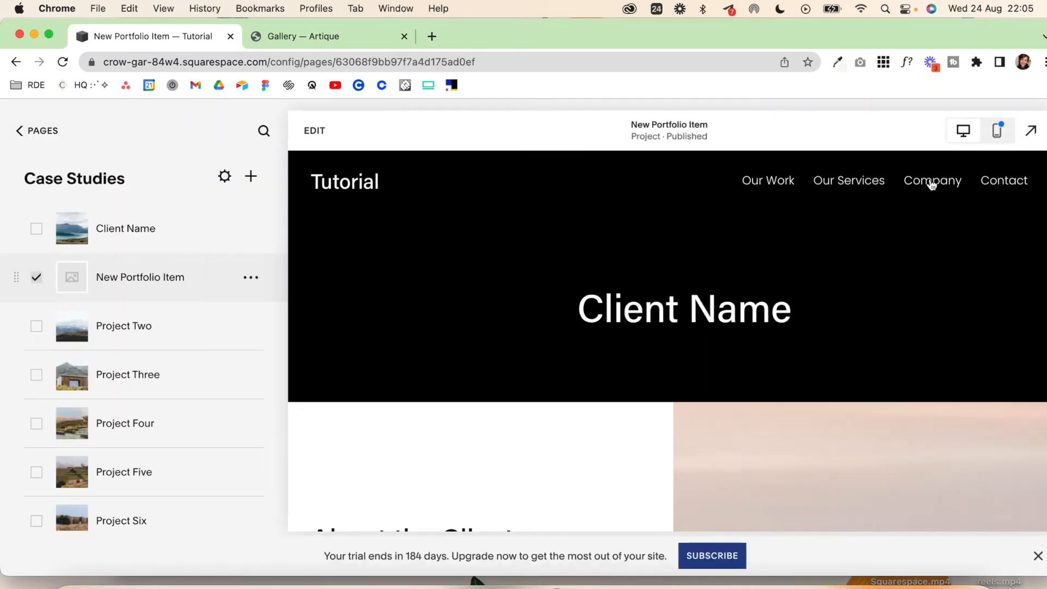
Step: Switch the New Portfolio Item page to mobile view, look over its sections and expand the mobile preview to full screen
{"action": "left_click", "coordinate": [997, 130]}
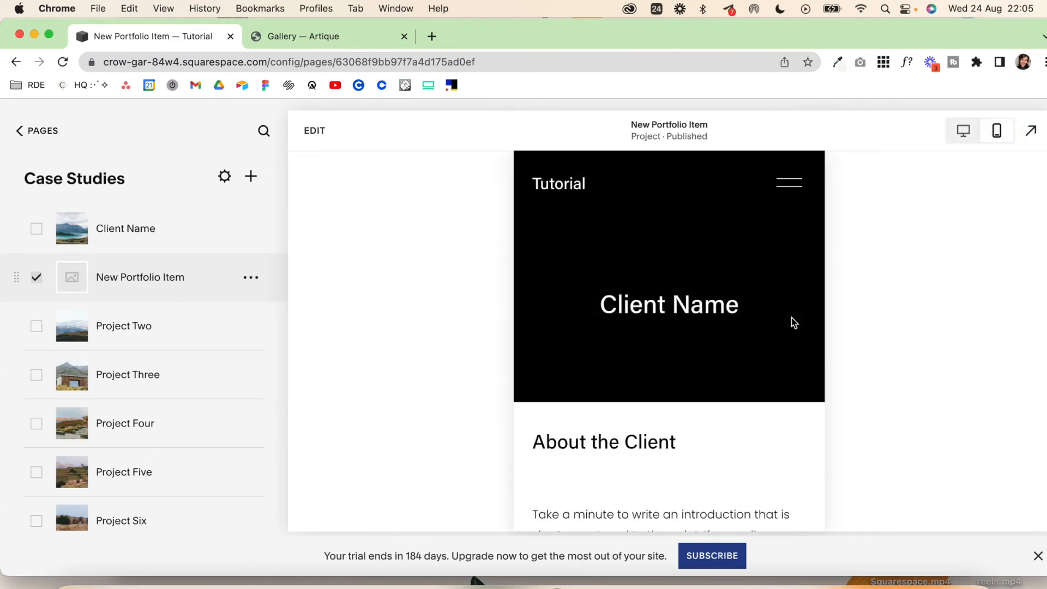
{"action": "scroll", "coordinate": [792, 319], "scroll_direction": "down", "scroll_amount": 15}
{"action": "scroll", "coordinate": [792, 319], "scroll_direction": "down", "scroll_amount": 20}
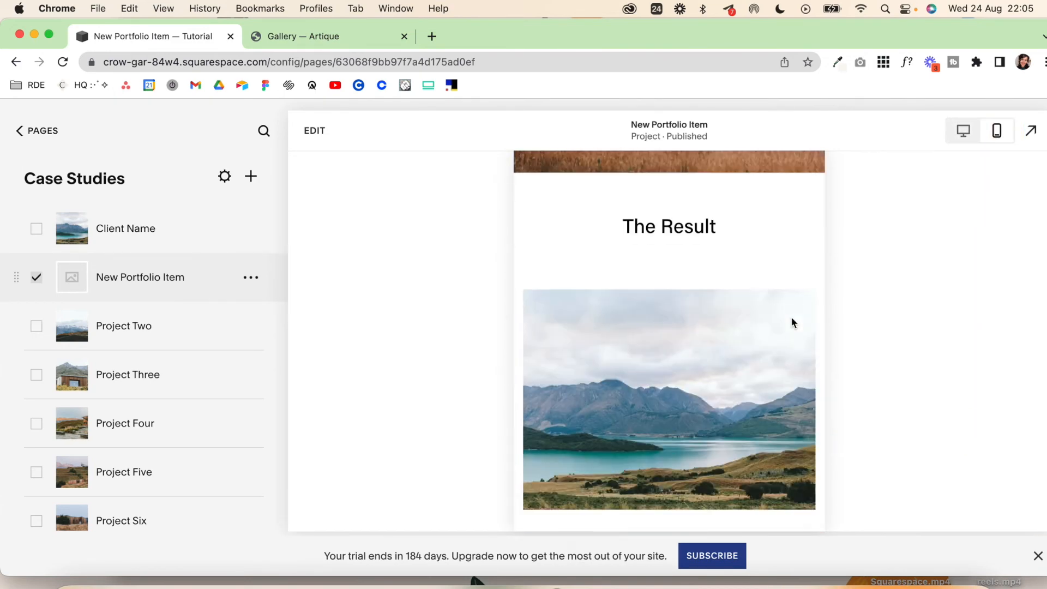
{"action": "scroll", "coordinate": [794, 322], "scroll_direction": "down", "scroll_amount": 8}
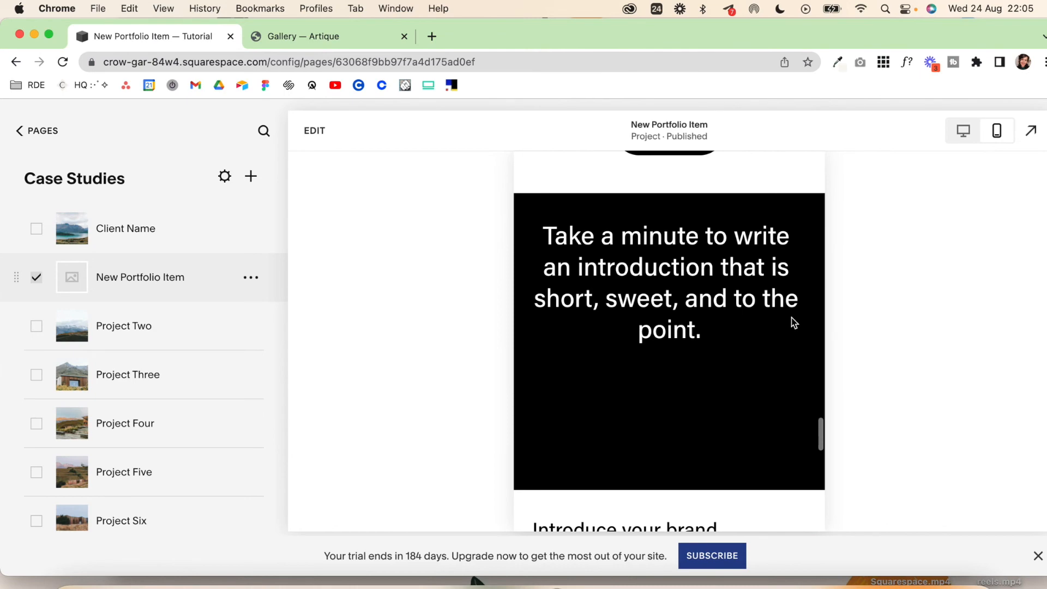
{"action": "scroll", "coordinate": [794, 323], "scroll_direction": "up", "scroll_amount": 20}
{"action": "left_click", "coordinate": [1031, 131]}
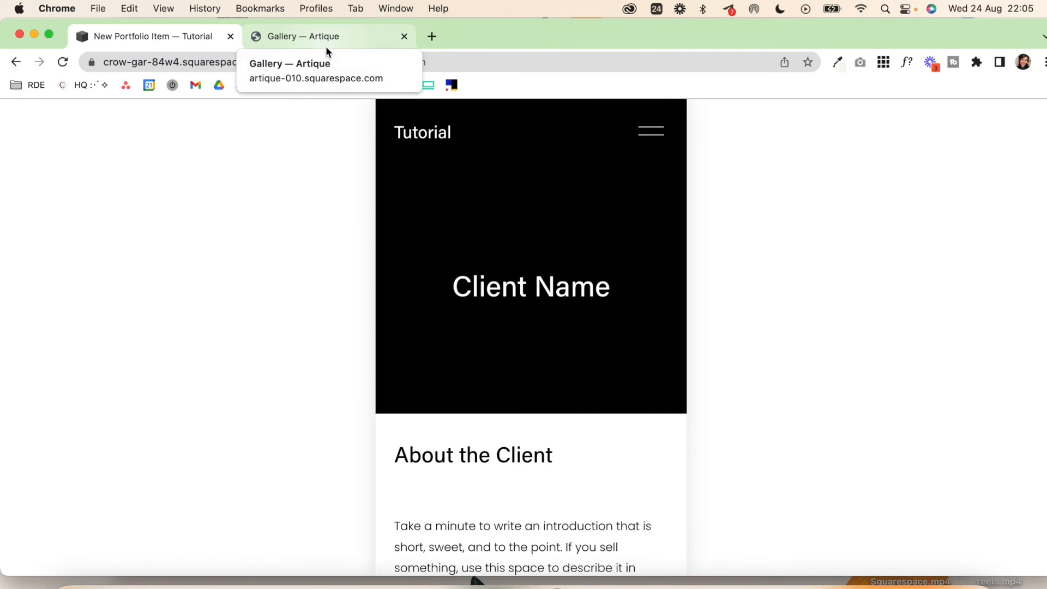
Step: Switch to the Artique gallery site, examine the See Me collection page down to its footer and open the Abstraction project
{"action": "left_click", "coordinate": [325, 44]}
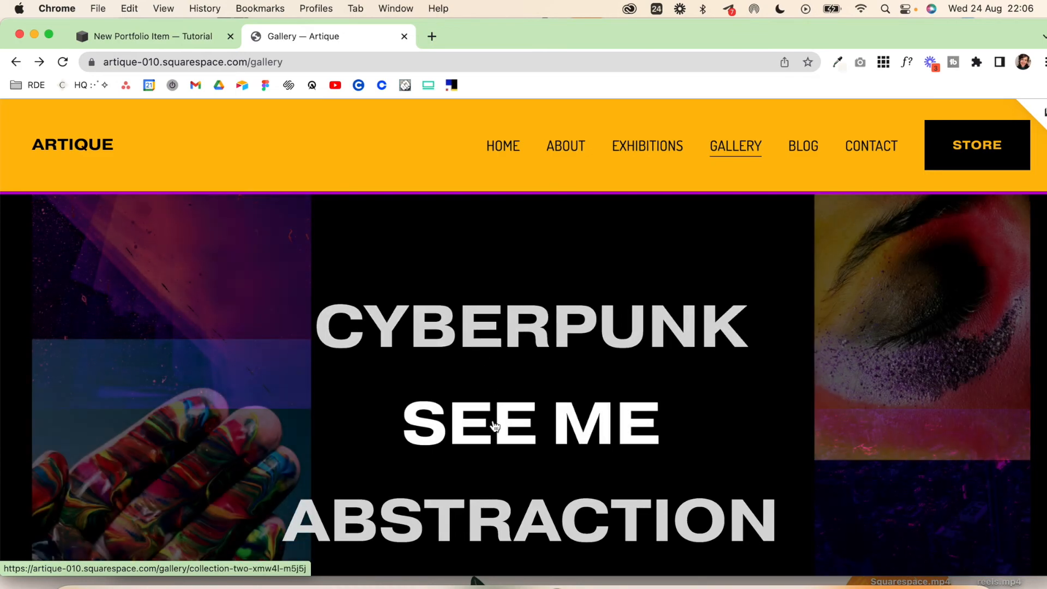
{"action": "left_click", "coordinate": [494, 424]}
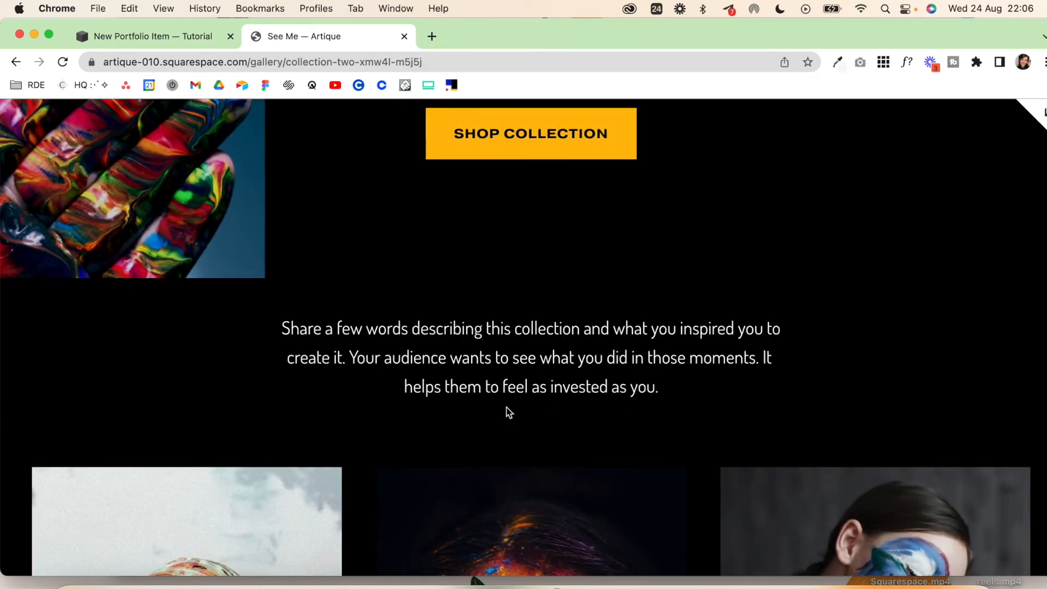
{"action": "scroll", "coordinate": [376, 284], "scroll_direction": "down", "scroll_amount": 5}
{"action": "scroll", "coordinate": [375, 278], "scroll_direction": "down", "scroll_amount": 10}
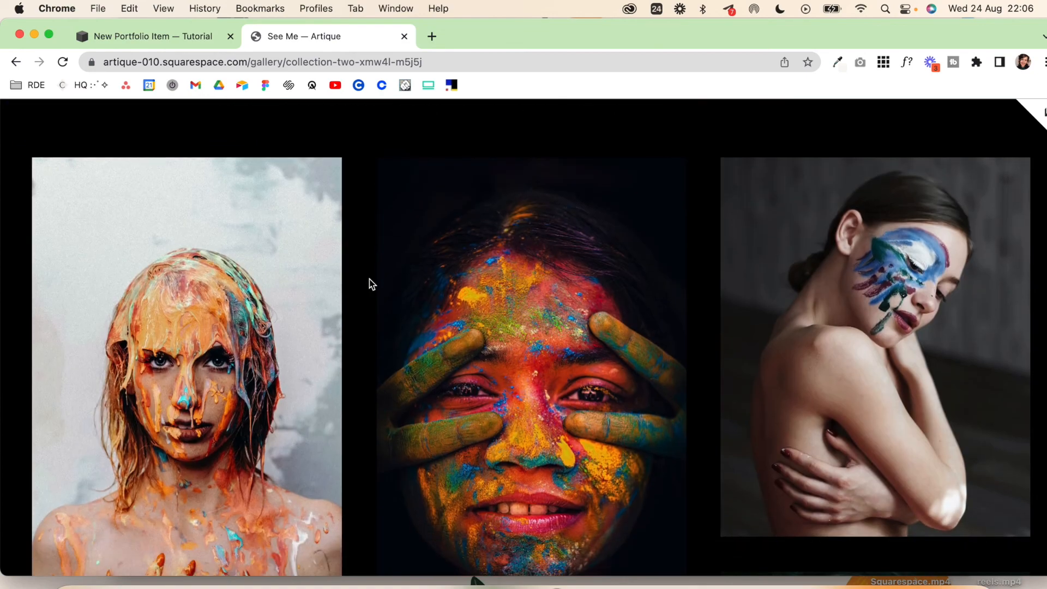
{"action": "scroll", "coordinate": [370, 283], "scroll_direction": "down", "scroll_amount": 8}
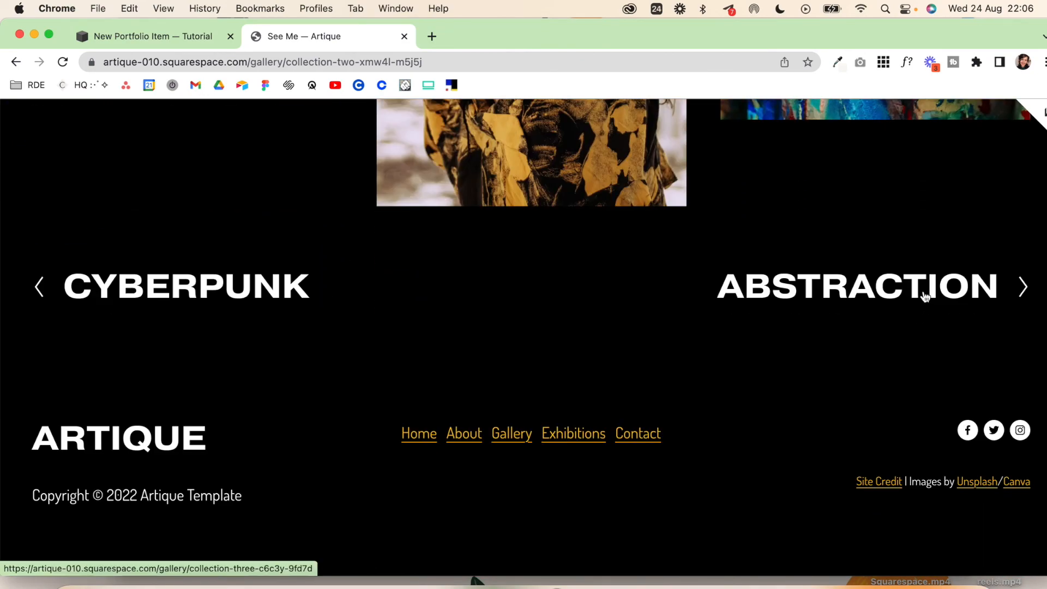
{"action": "left_click", "coordinate": [924, 291]}
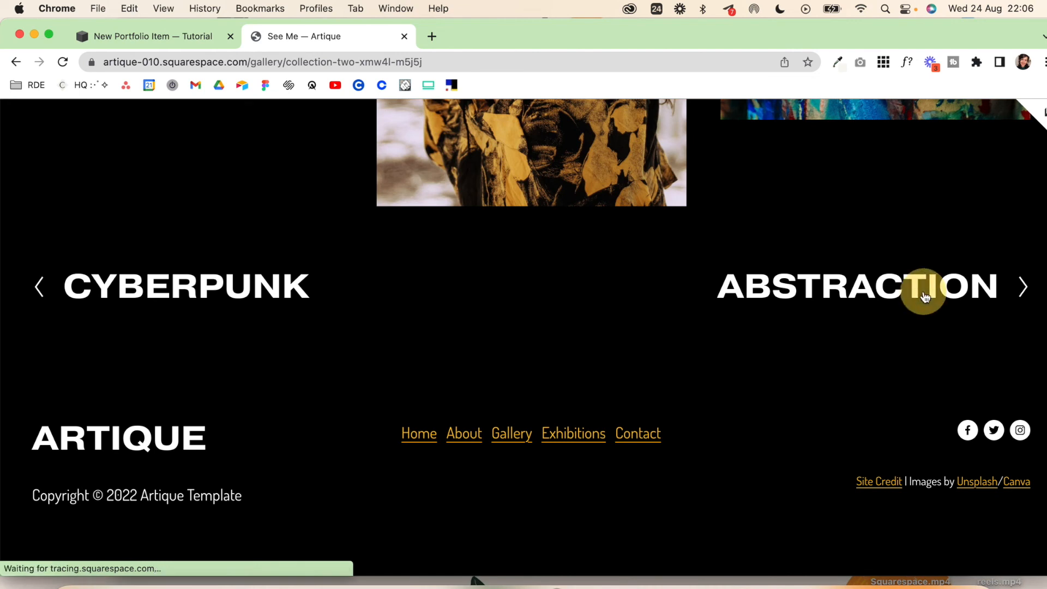